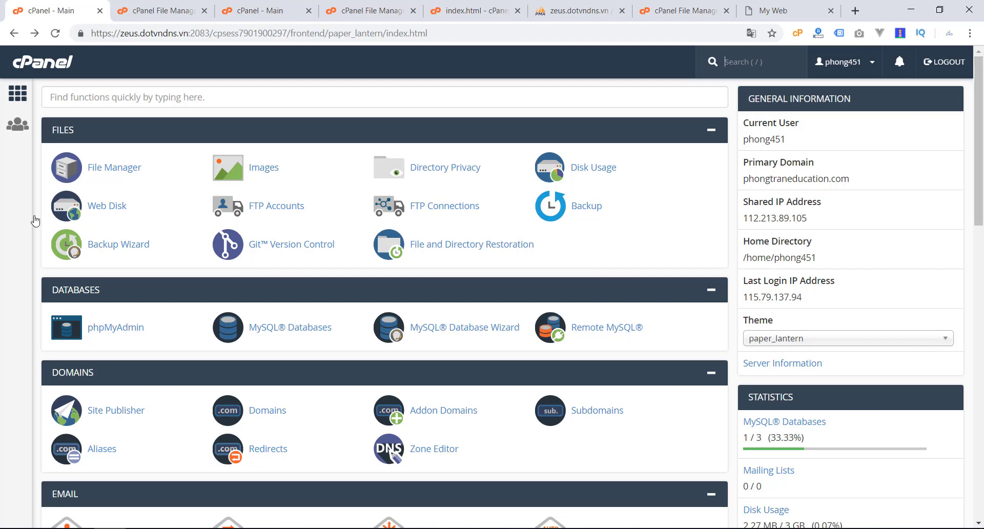
Step: Scroll the cPanel dashboard past Domains, Email and Metrics down to the Software and Advanced tools
left_click(4, 246)
scroll(487, 205, "down", 3)
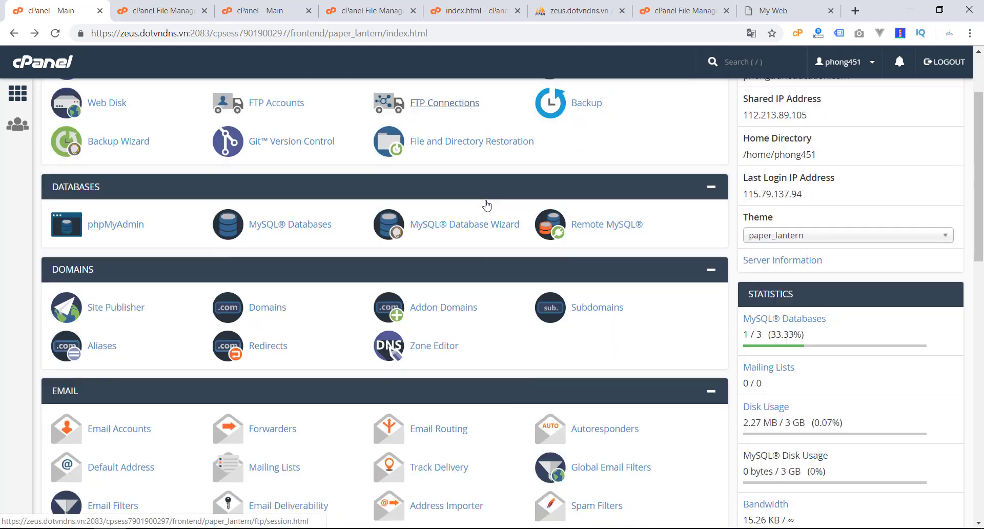
scroll(490, 310, "up", 3)
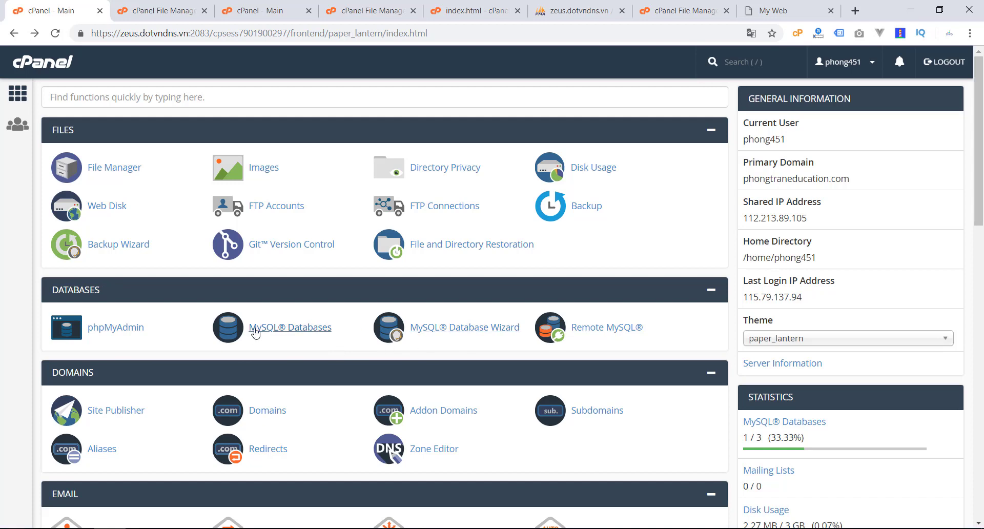
scroll(237, 342, "down", 2)
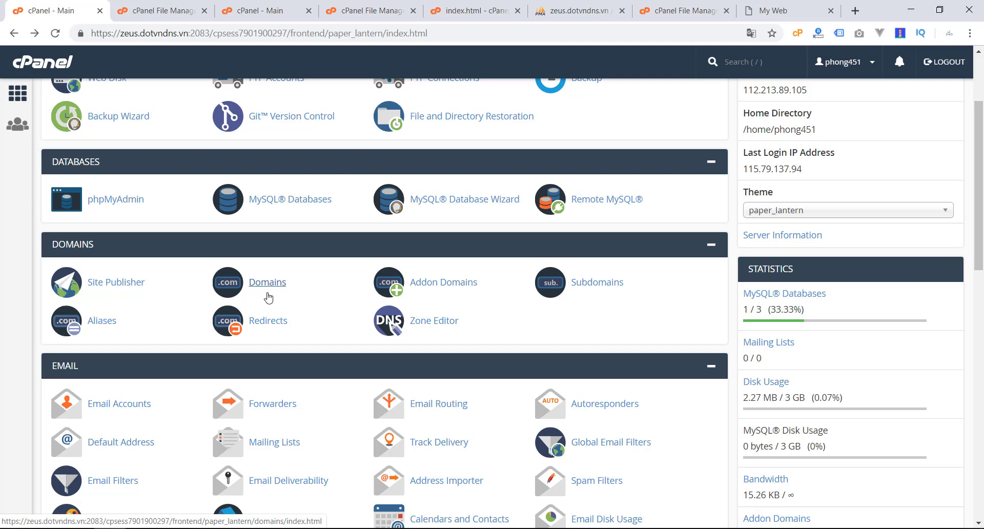
scroll(4, 270, "down", 2)
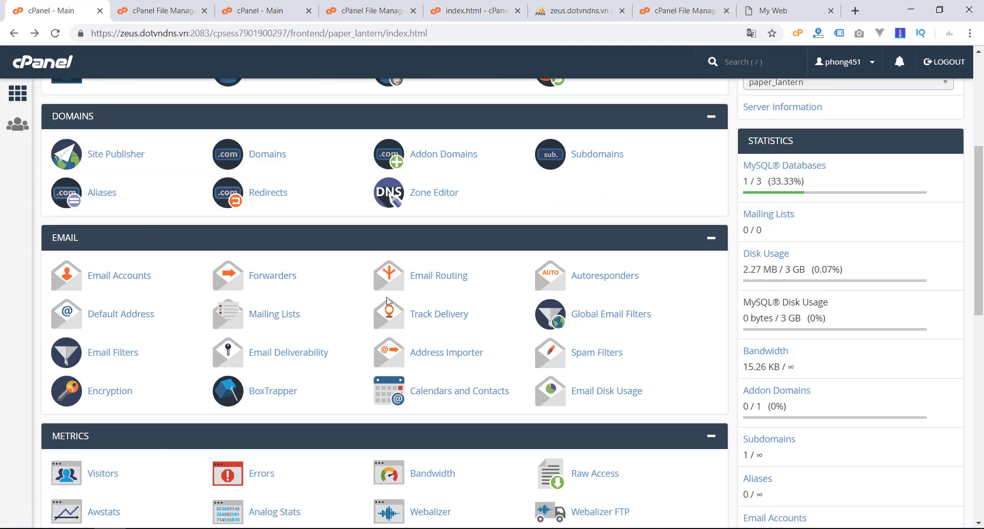
scroll(264, 361, "down", 2)
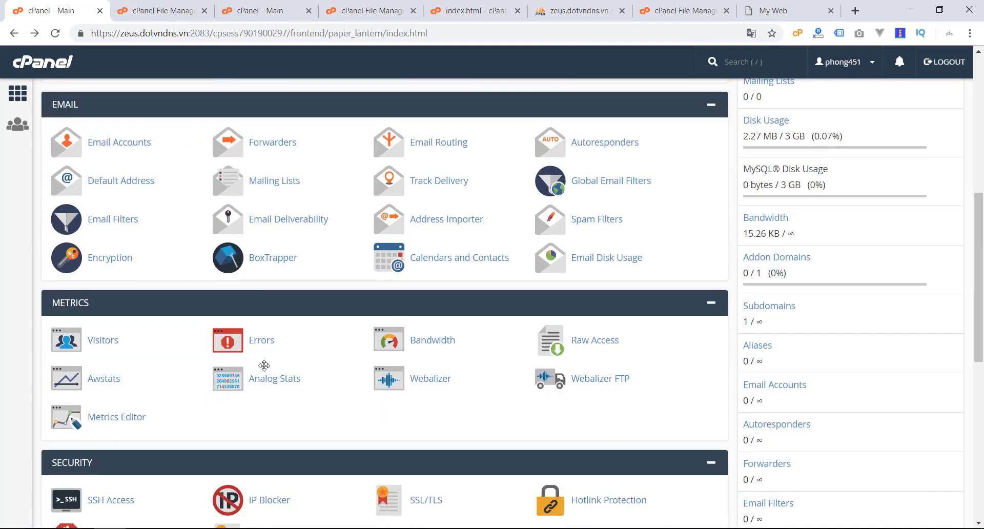
scroll(264, 365, "down", 1)
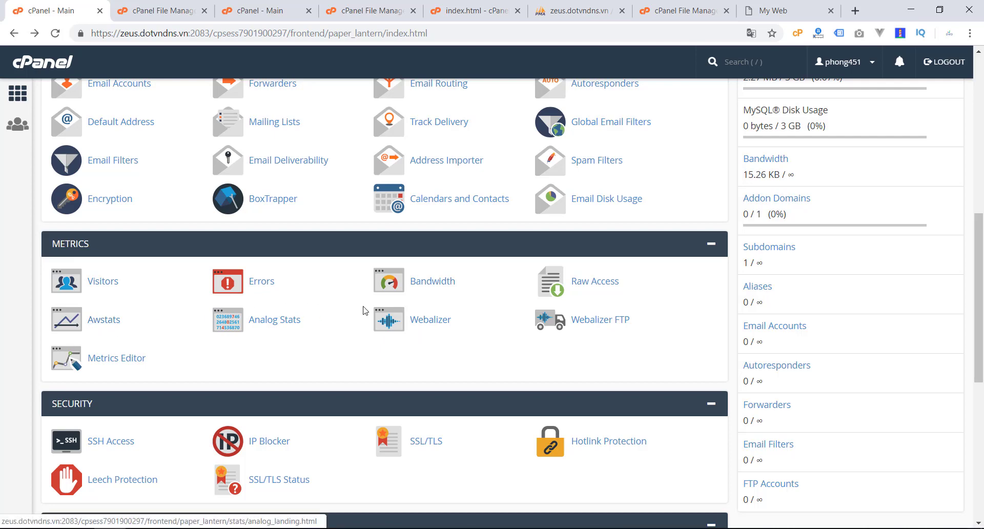
scroll(1, 336, "down", 5)
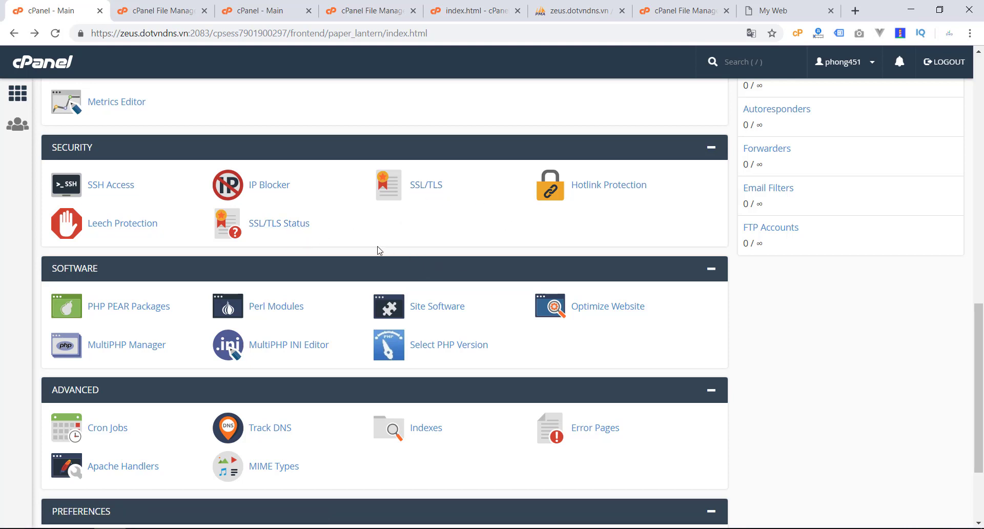
double_click(111, 33)
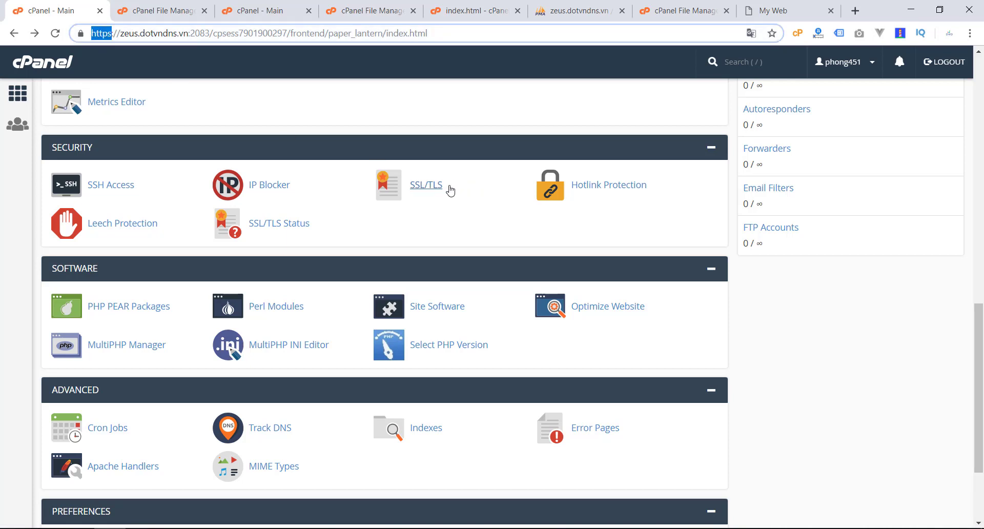
left_click(13, 265)
scroll(341, 260, "down", 1)
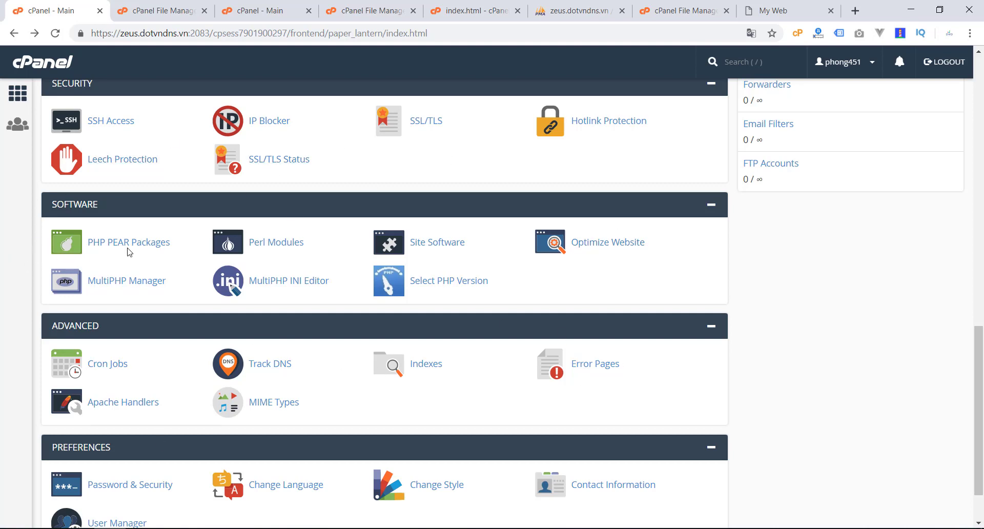
scroll(434, 253, "down", 2)
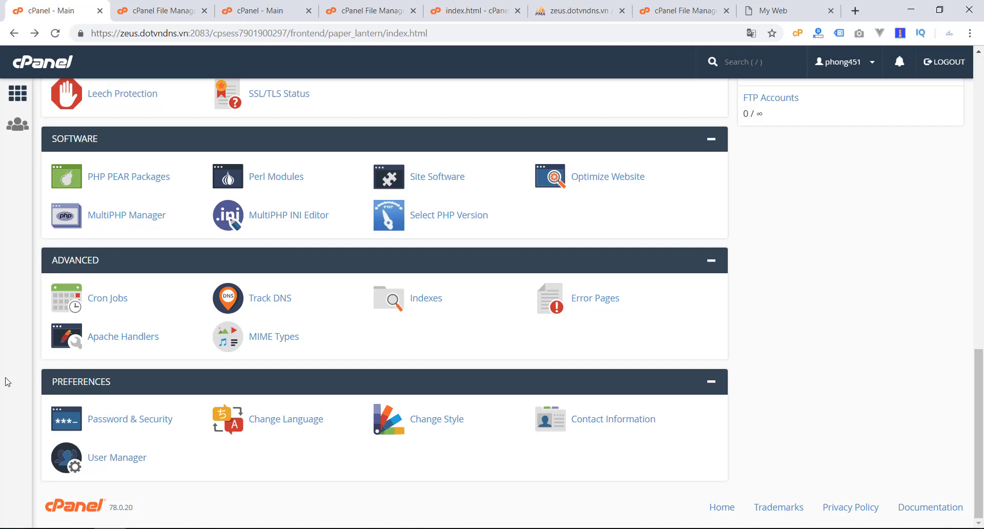
scroll(8, 382, "up", 15)
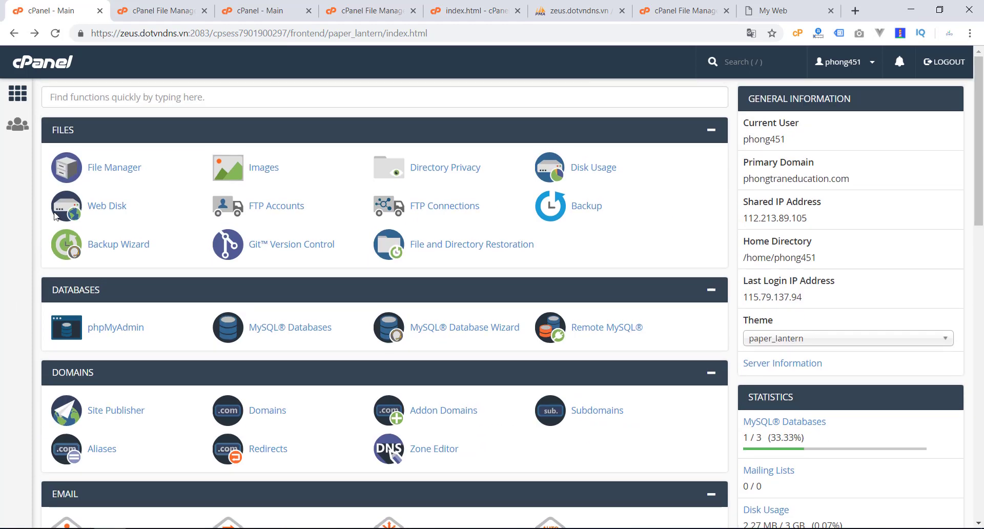
Step: Open File Manager in a separate browser tab and view the public_html folder
right_click(115, 171)
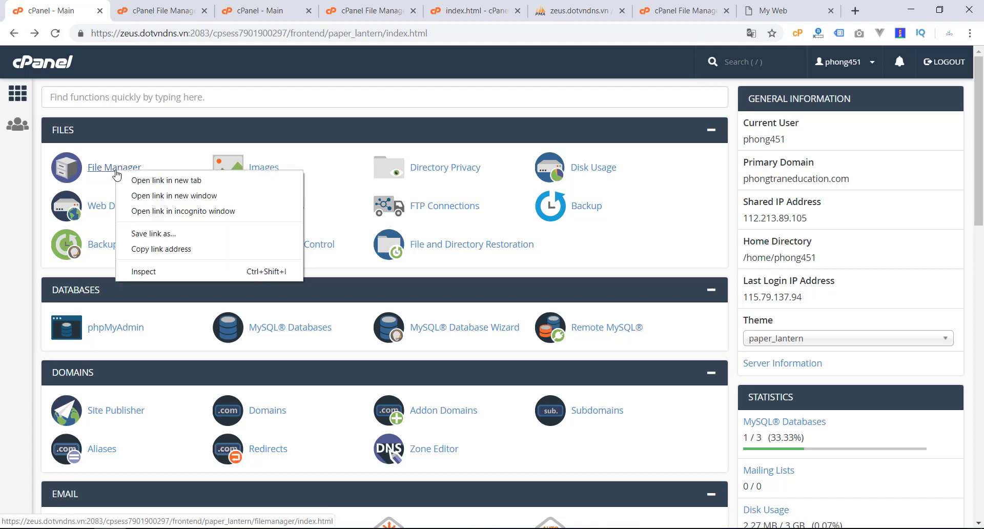
left_click(144, 185)
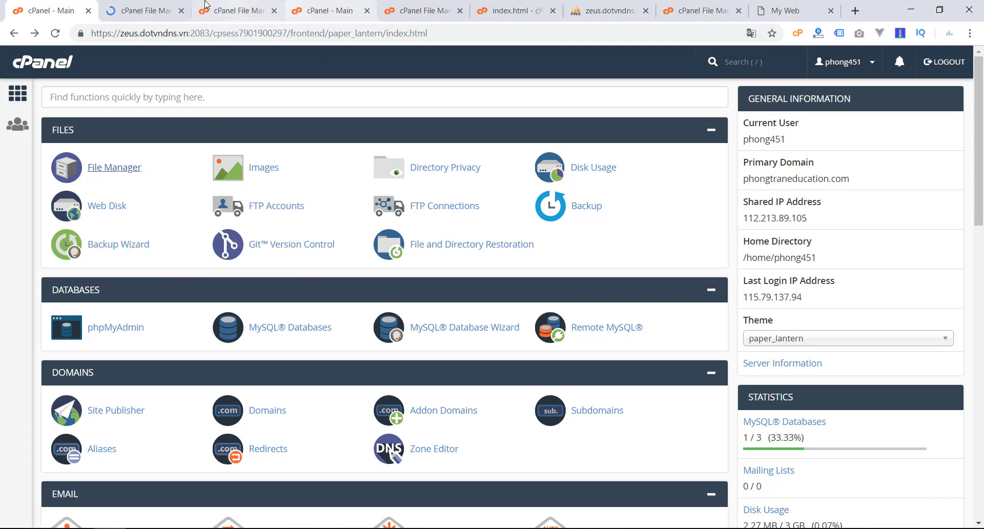
left_click(158, 5)
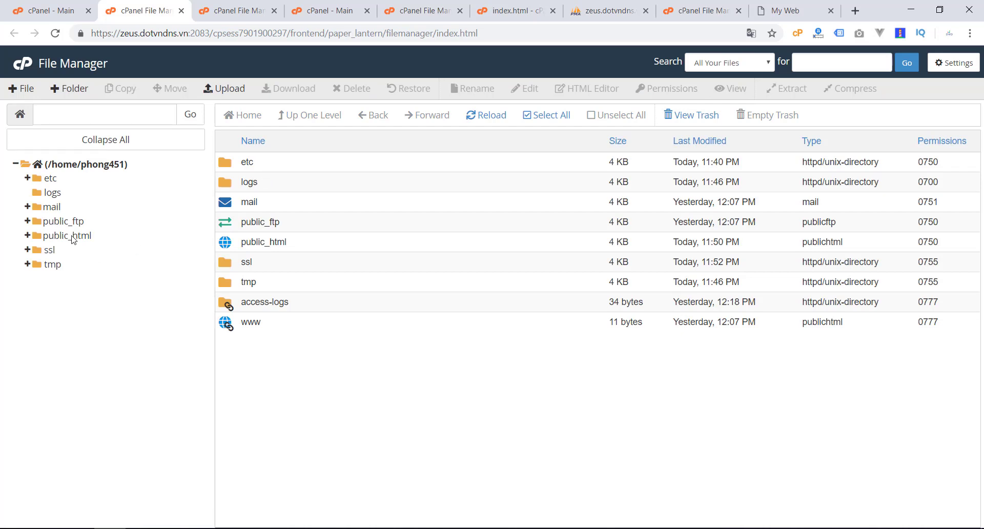
left_click(69, 236)
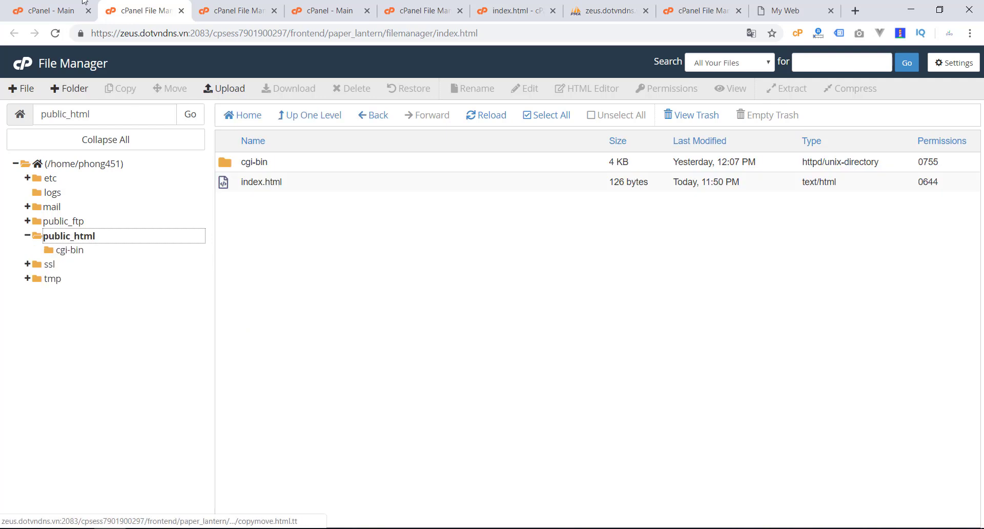
Step: Back on the cPanel Main tab, open the Domains page showing the /public_html document root
left_click(62, 8)
scroll(128, 246, "down", 2)
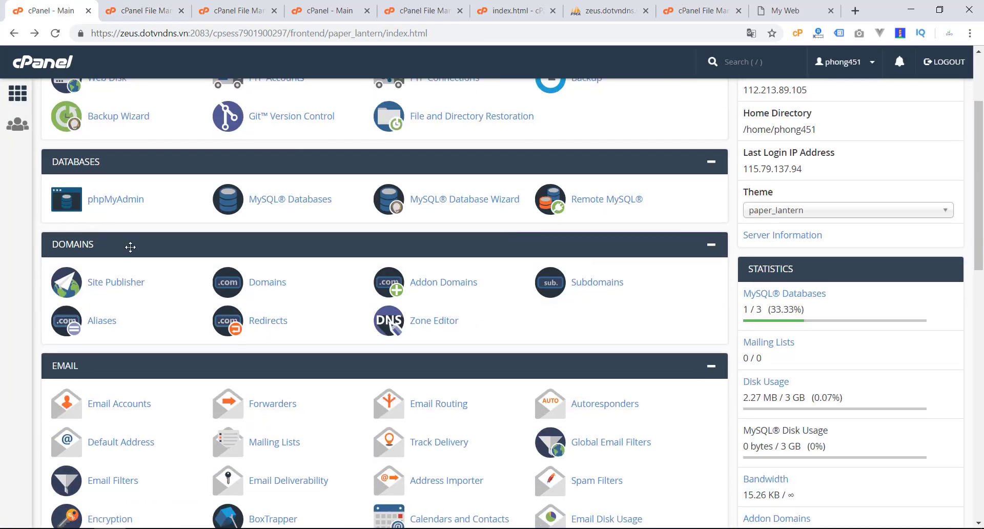
left_click(267, 285)
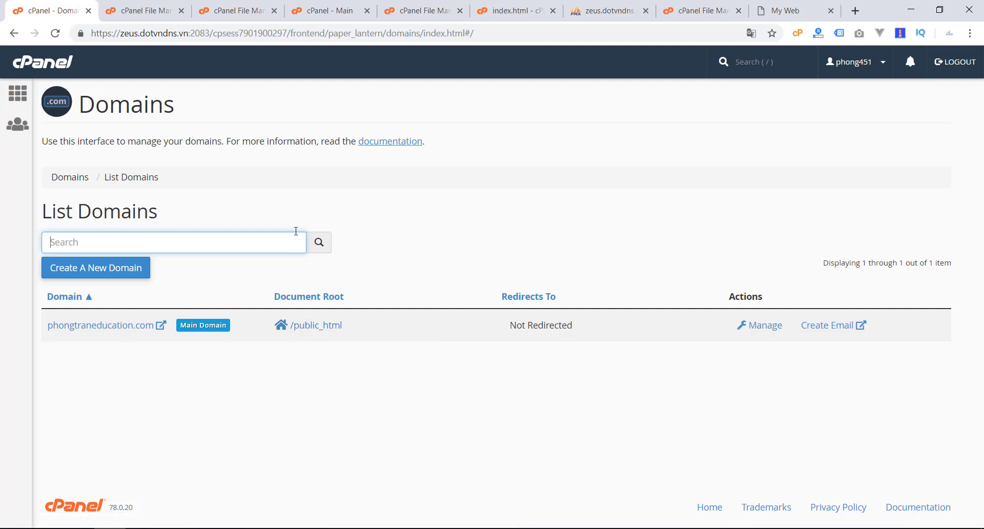
Step: Check public_html, reload the live site showing 'Wellcome To My Web', then return to the dashboard
left_click(249, 11)
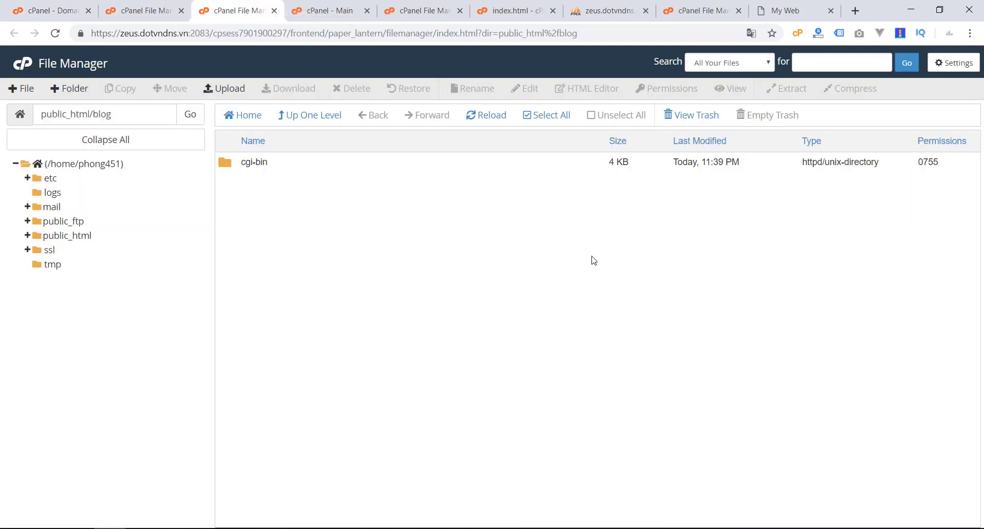
left_click(69, 236)
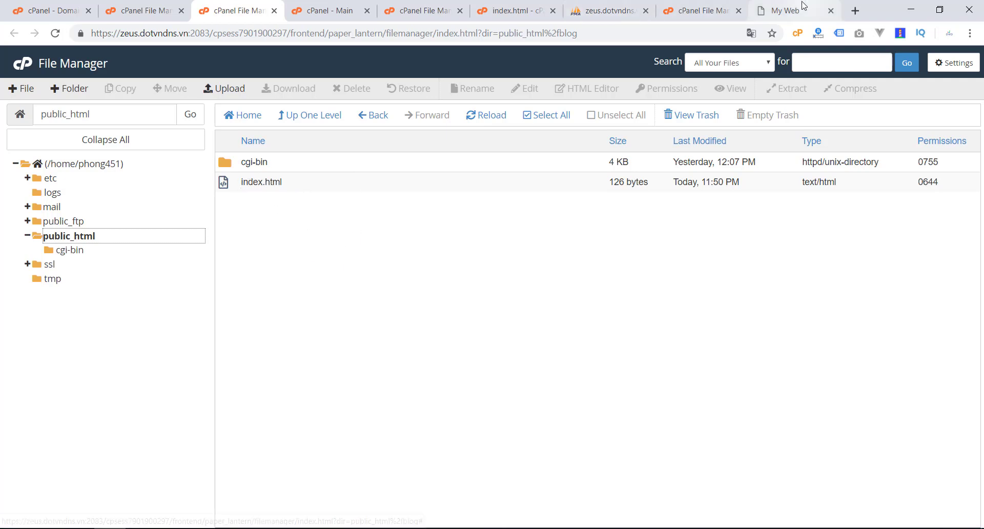
left_click(789, 10)
left_click(55, 32)
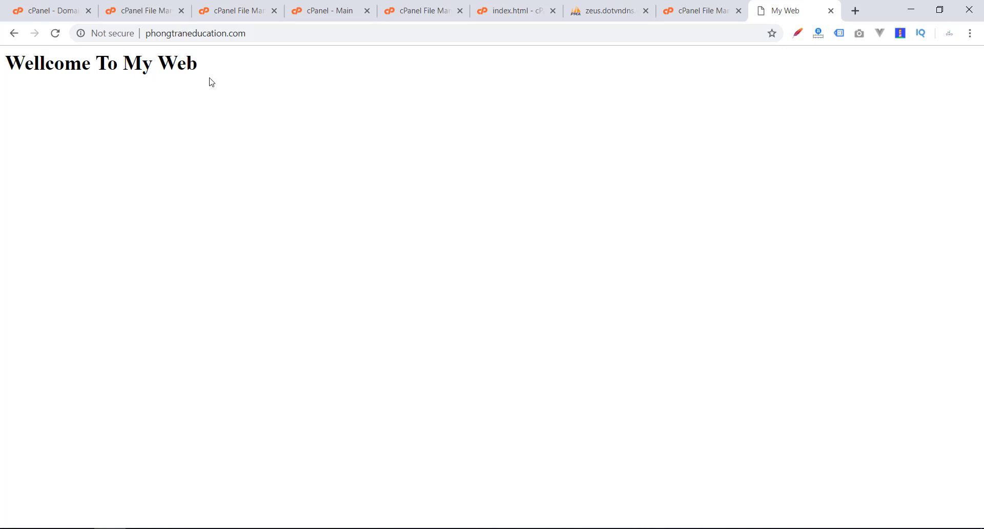
left_click(253, 33)
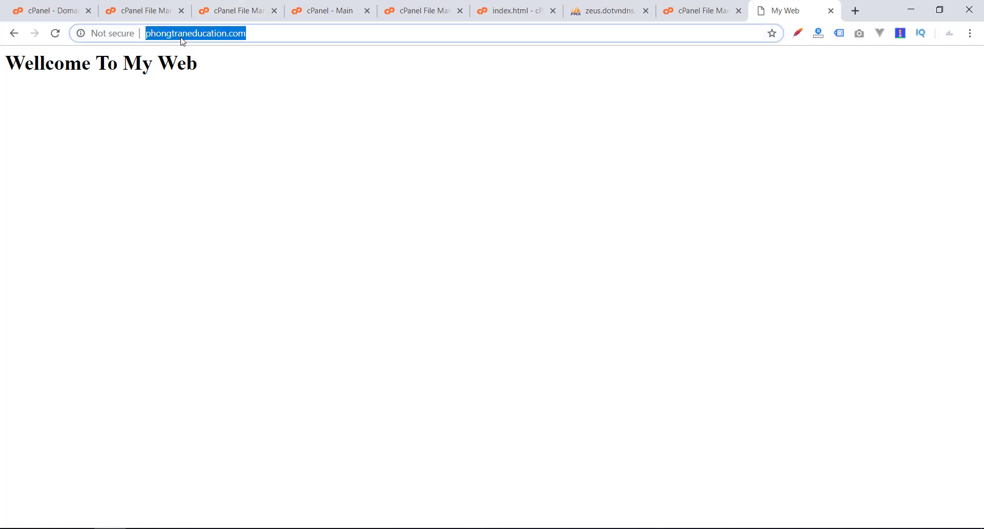
left_click(149, 123)
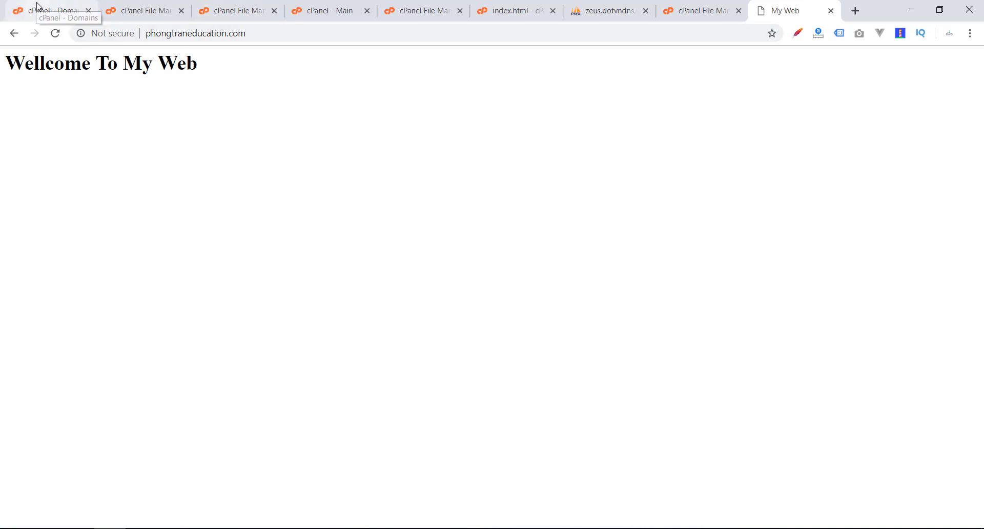
left_click(38, 6)
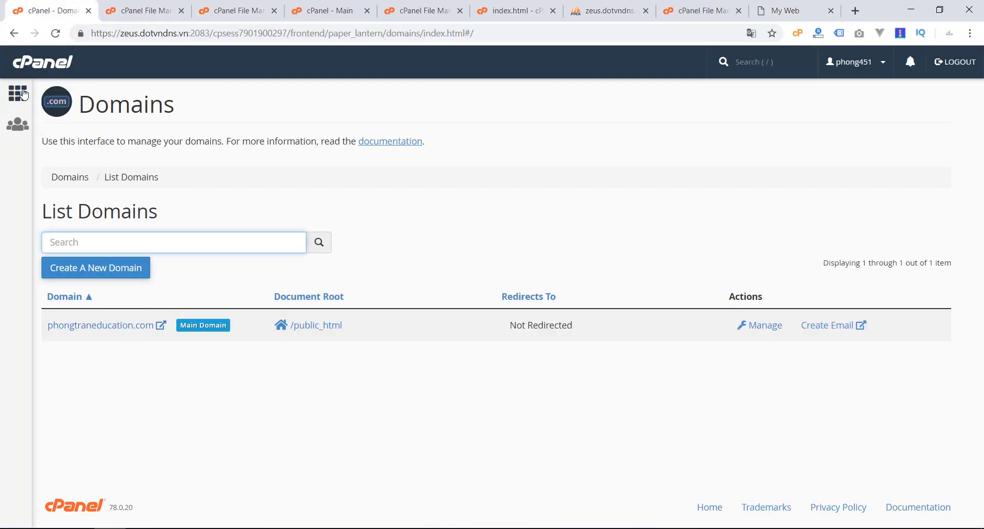
left_click(23, 94)
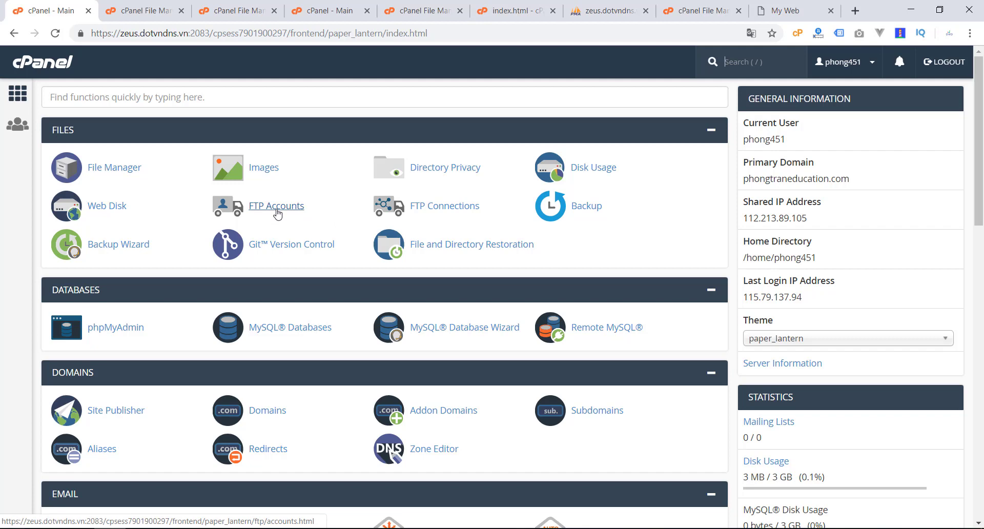
Step: Open FTP Accounts and scroll to the empty account list and the two Special FTP Accounts
left_click(276, 207)
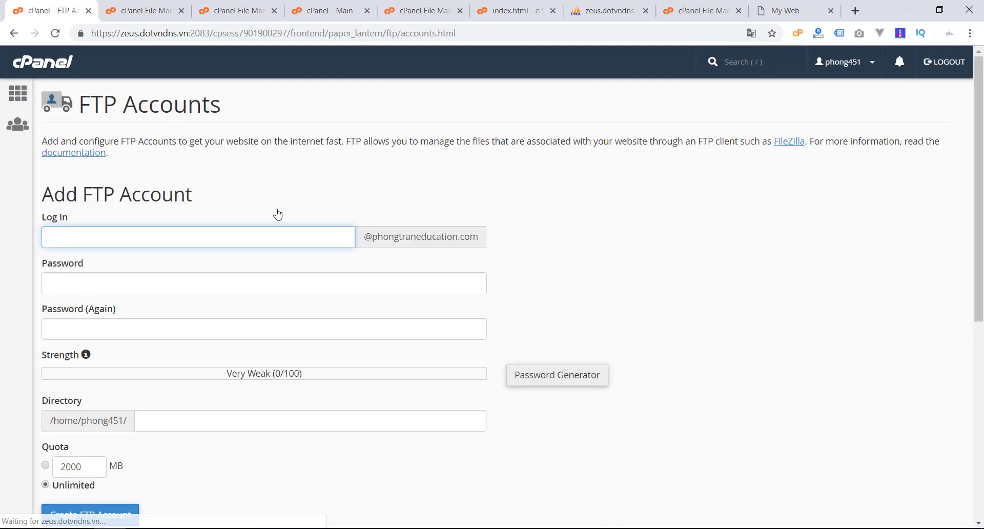
scroll(556, 343, "down", 5)
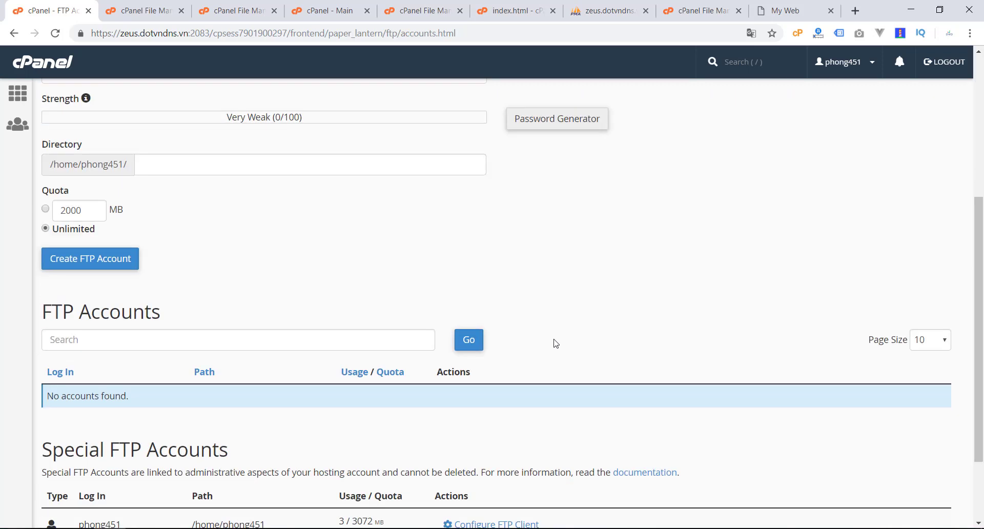
scroll(550, 348, "down", 2)
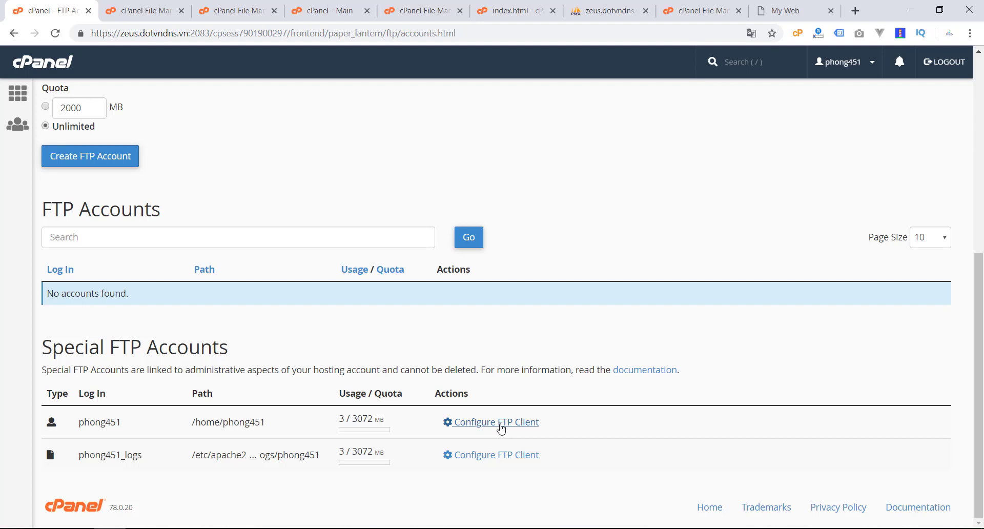
Step: Show the main FTP account's client configuration and point out the FileZilla and CoreFTP options
left_click(500, 429)
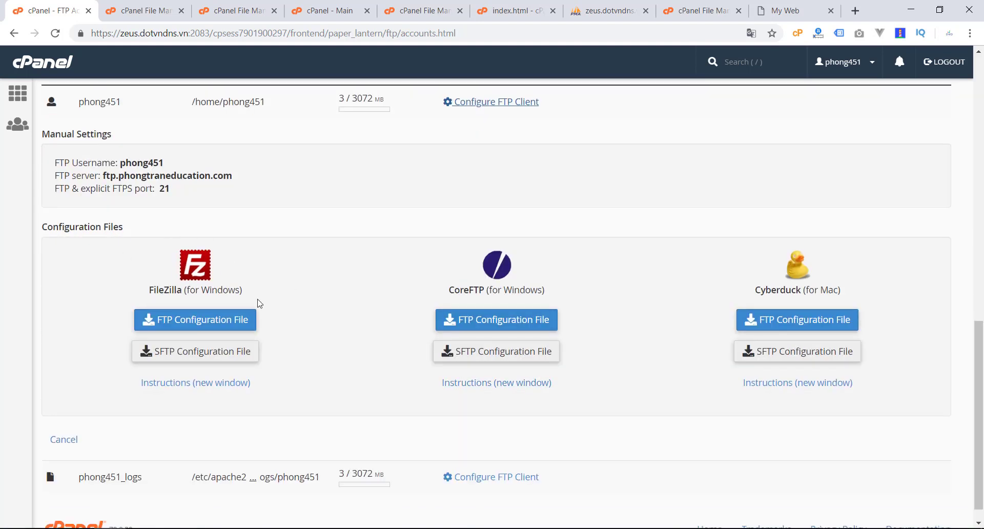
left_click_drag(135, 295, 271, 290)
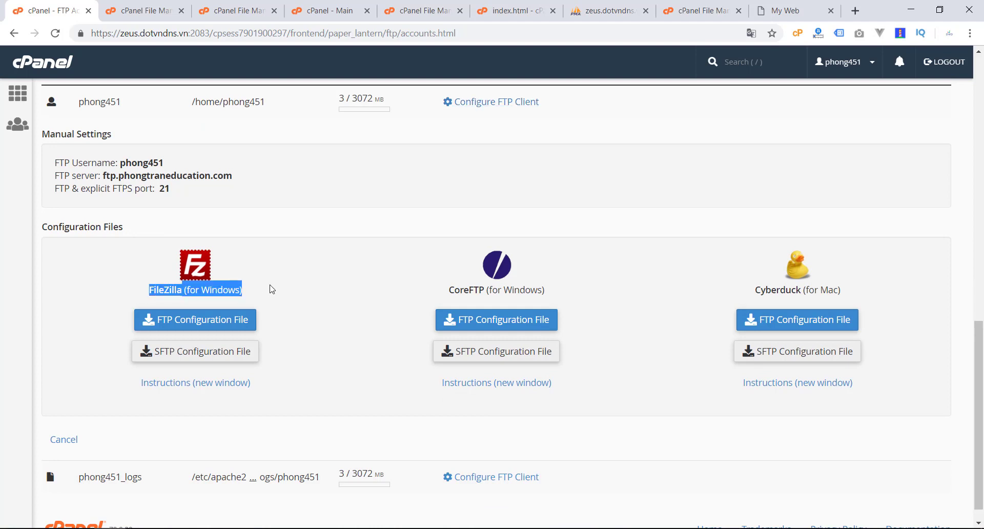
left_click(428, 291)
left_click_drag(430, 295, 615, 291)
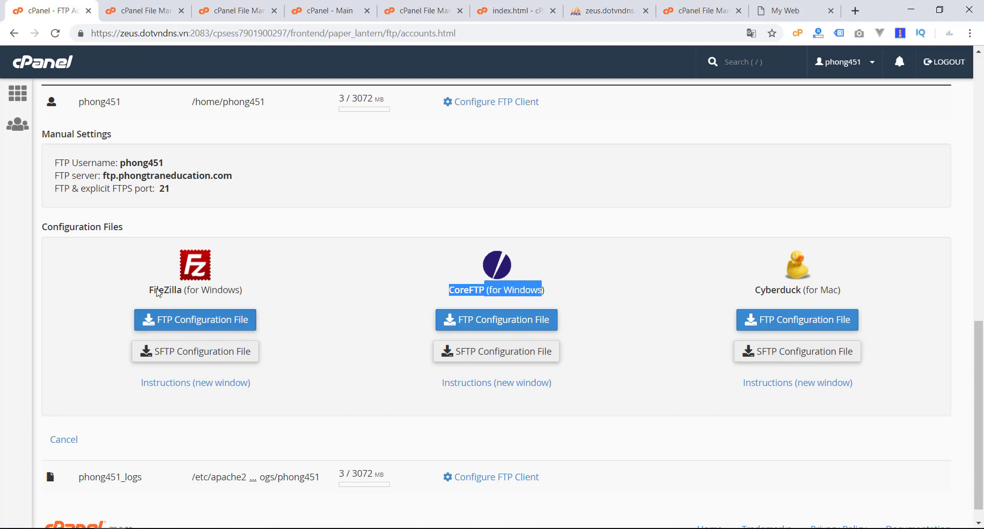
Step: Highlight the manual settings (FTP username, server, port 21), then return to the main dashboard
left_click_drag(115, 164, 187, 162)
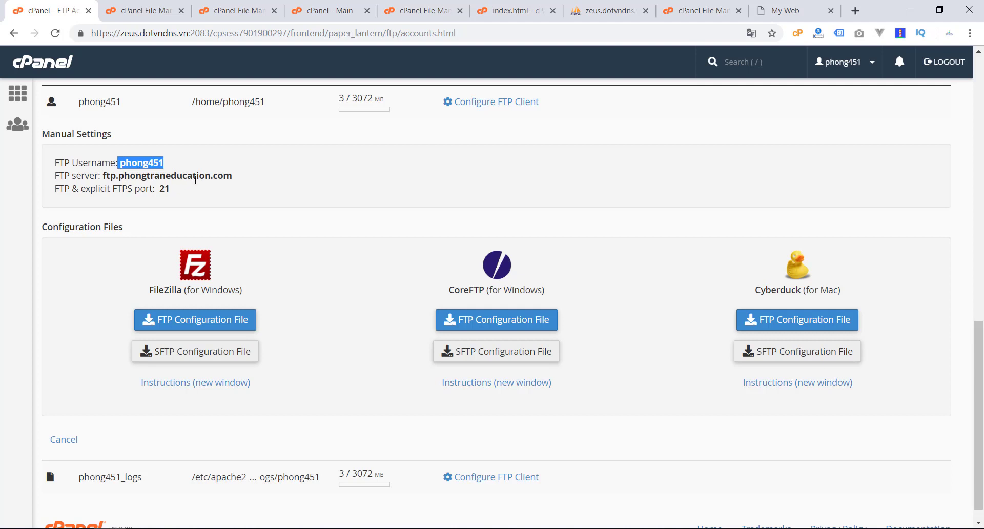
left_click_drag(98, 176, 212, 196)
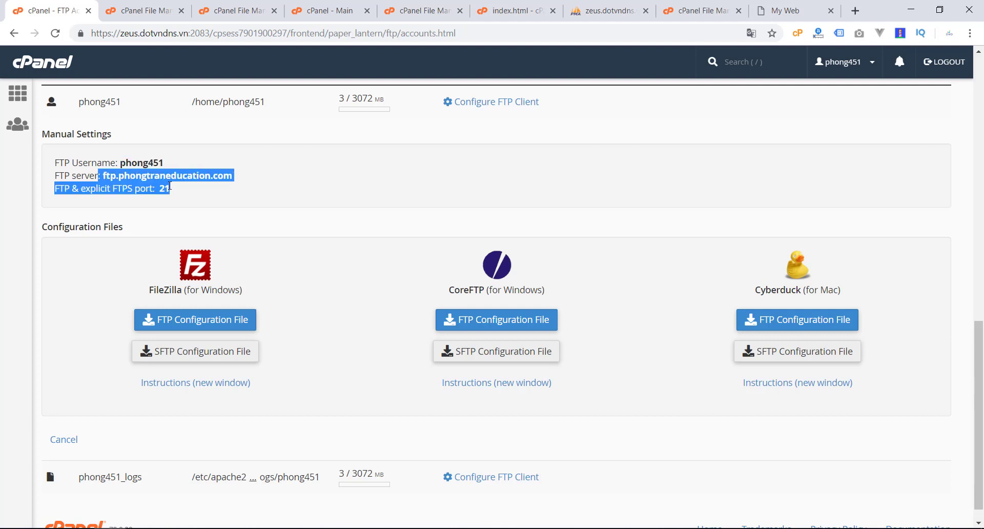
left_click(85, 294)
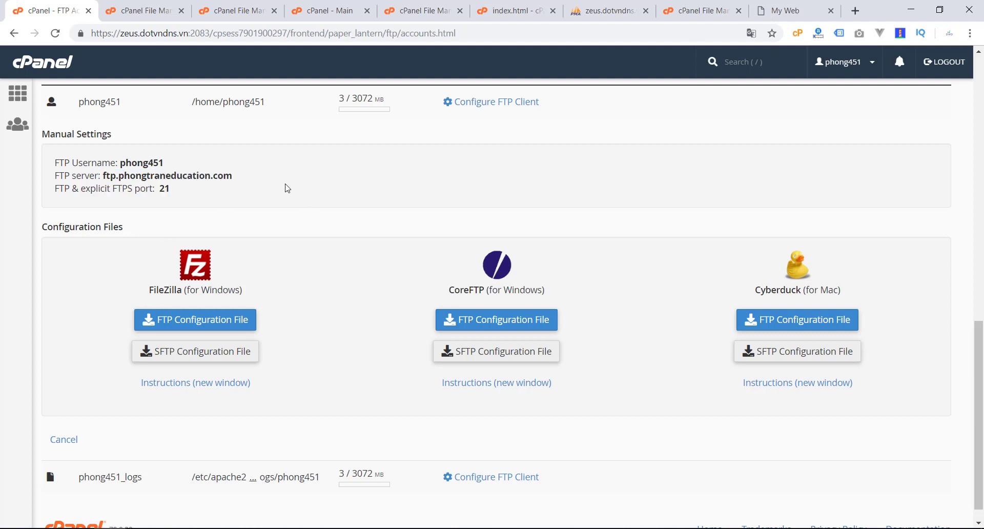
left_click_drag(118, 160, 259, 191)
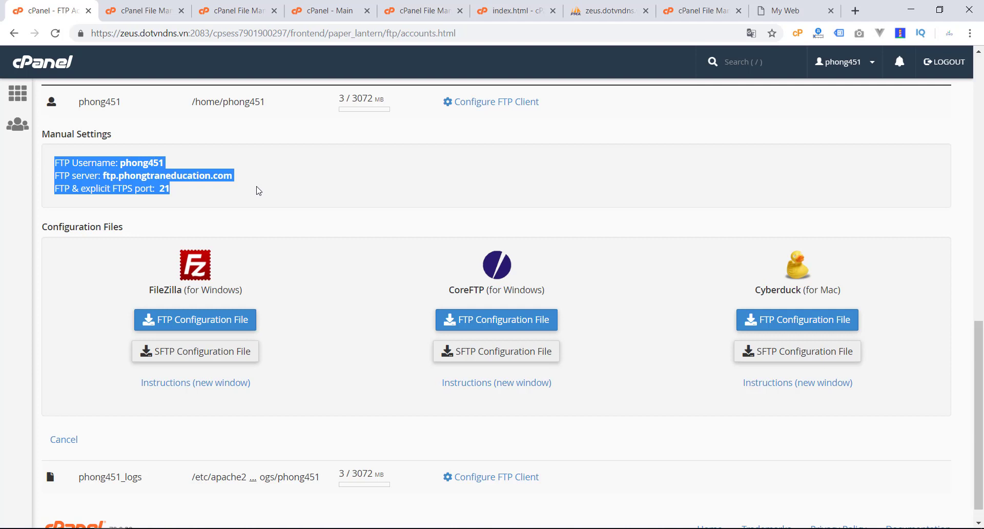
left_click(46, 310)
left_click_drag(162, 187, 49, 161)
left_click(87, 289)
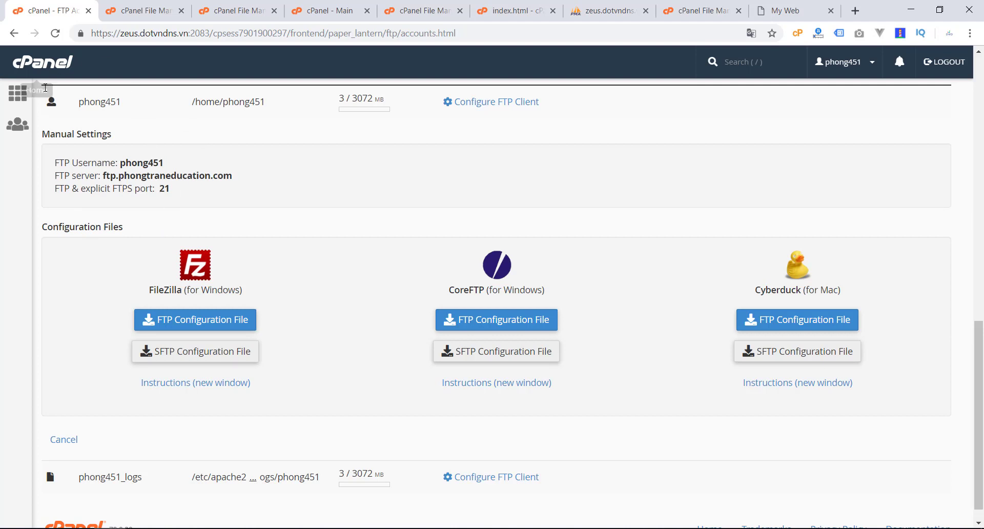
left_click(16, 95)
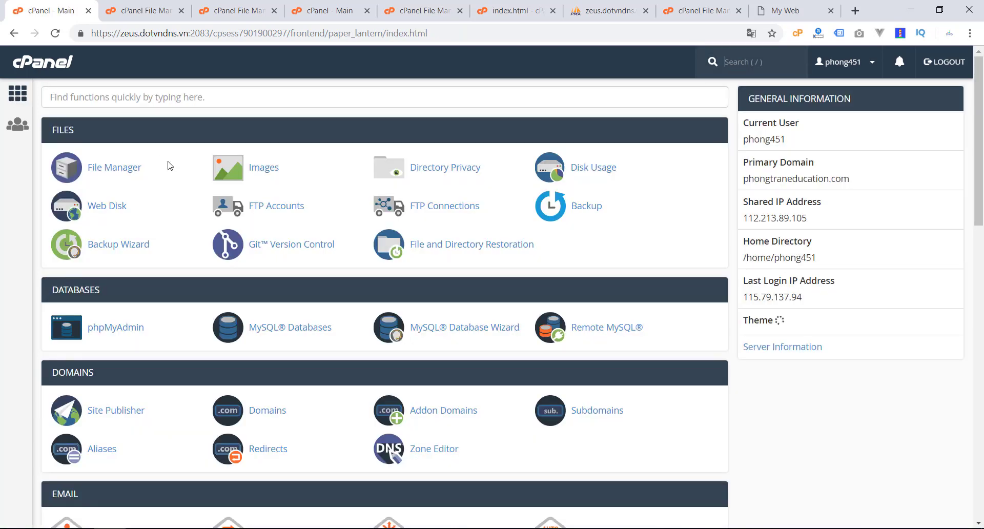
Step: Launch MySQL Databases in a separate browser tab from the dashboard's Databases section
scroll(78, 250, "down", 1)
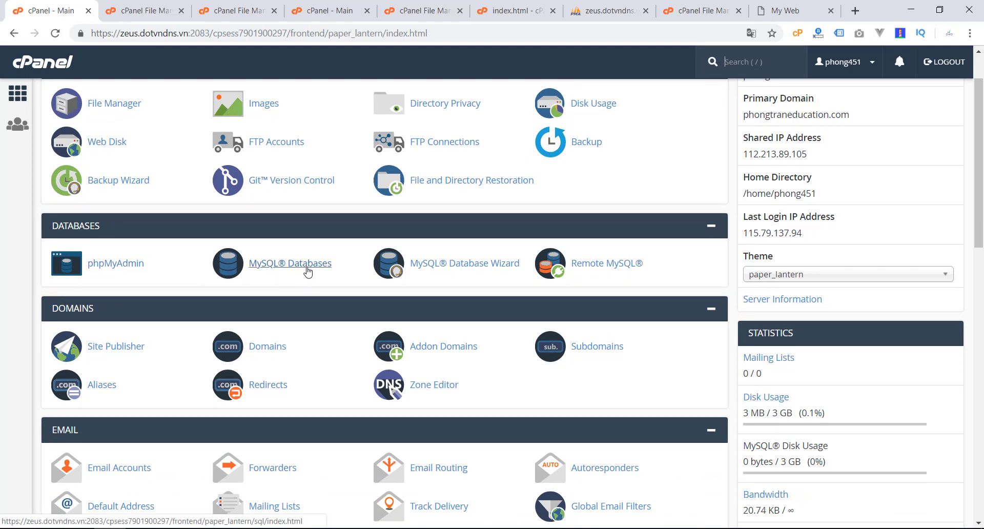
right_click(308, 272)
left_click(333, 280)
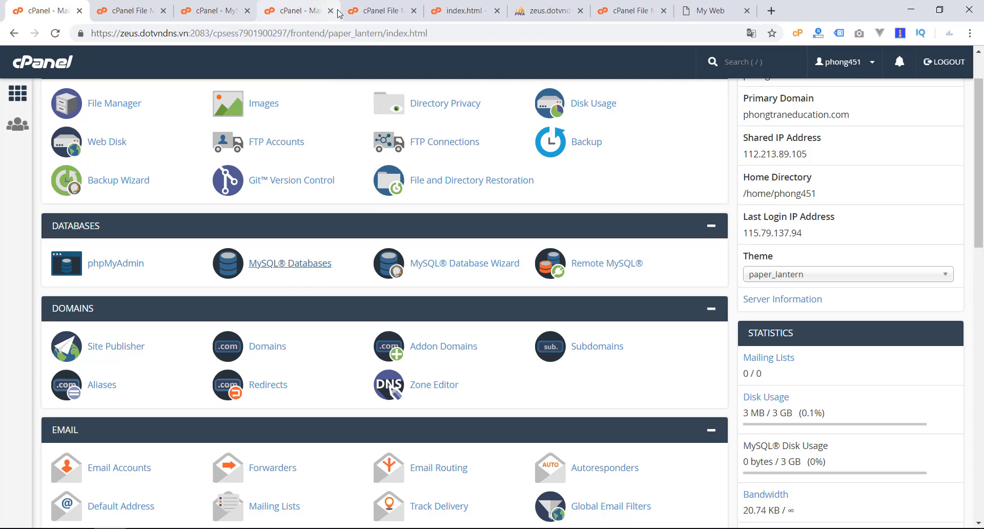
Step: Close the leftover browser tabs, including File Manager, the index.html editor and phpMyAdmin
left_click(331, 11)
left_click(332, 11)
left_click(331, 11)
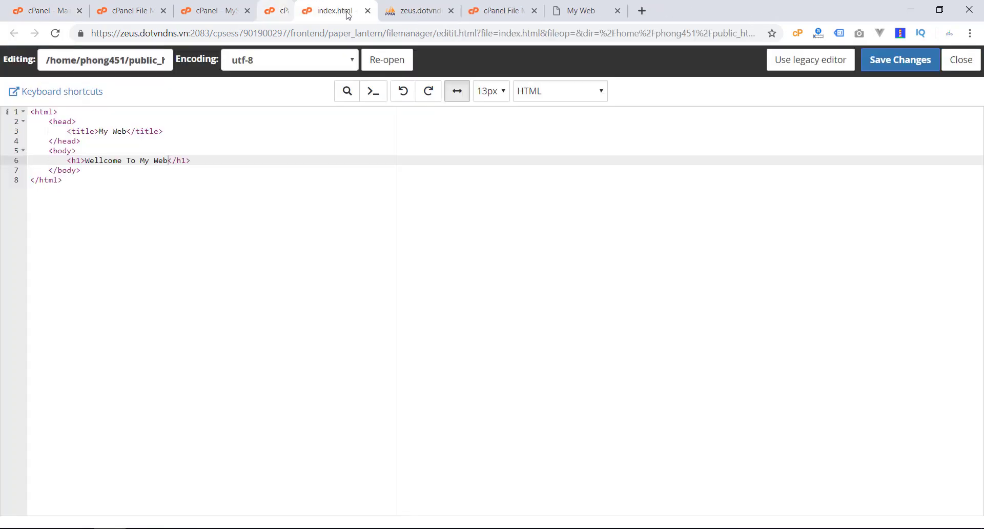
left_click(329, 10)
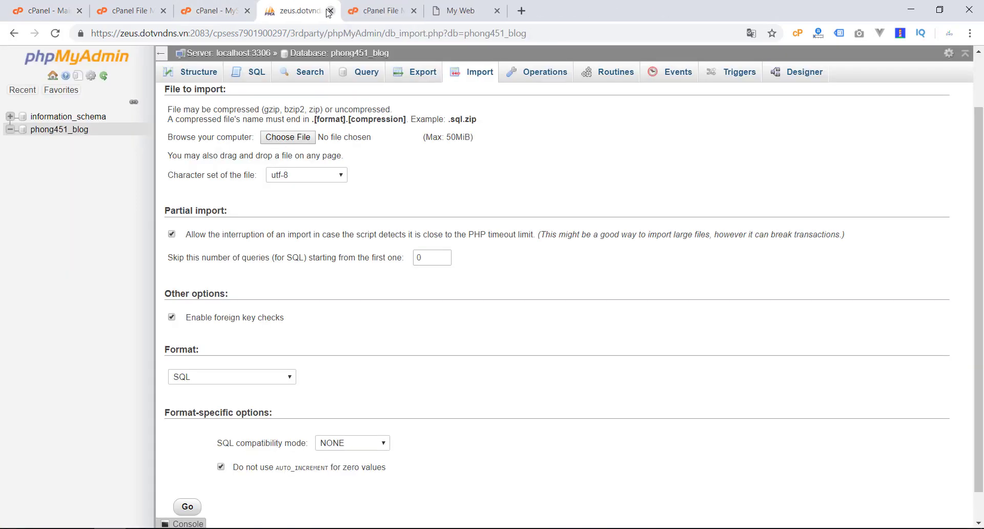
left_click(329, 10)
left_click(330, 10)
Step: Create a new database named 'blog' (phong451_blog) on the MySQL Databases page
left_click(229, 9)
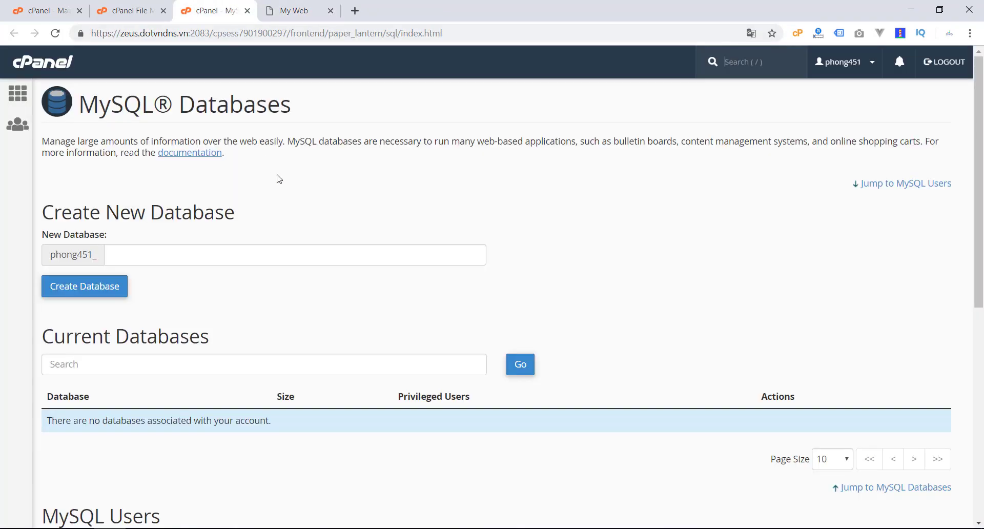
left_click(136, 257)
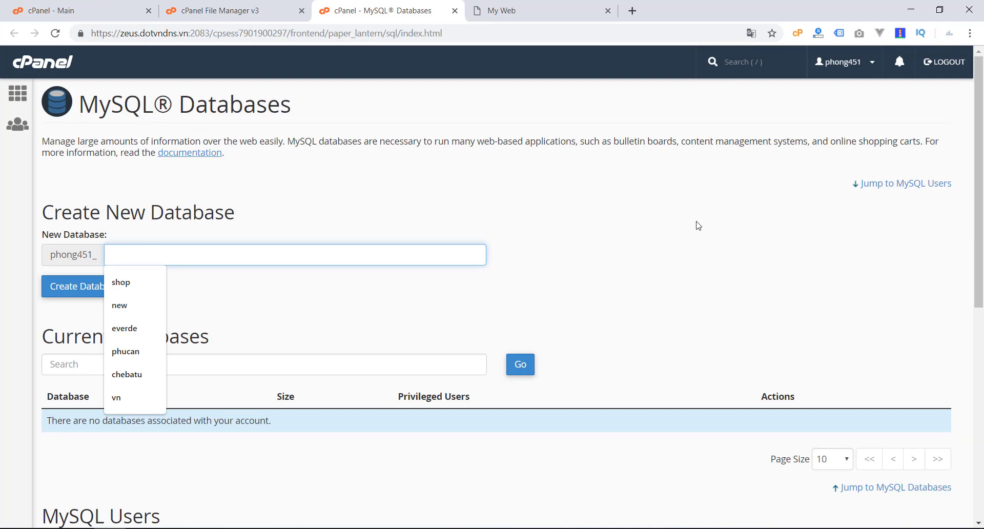
left_click(641, 252)
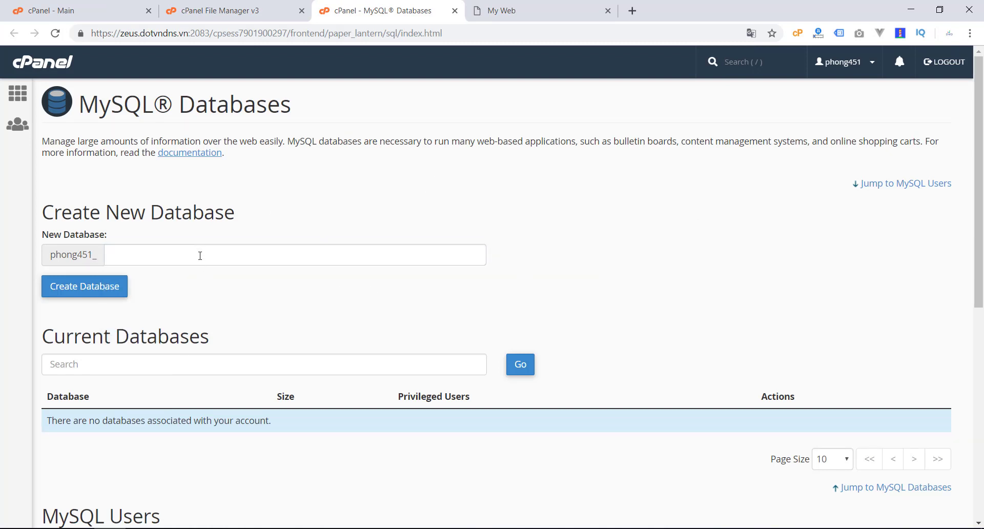
left_click(282, 250)
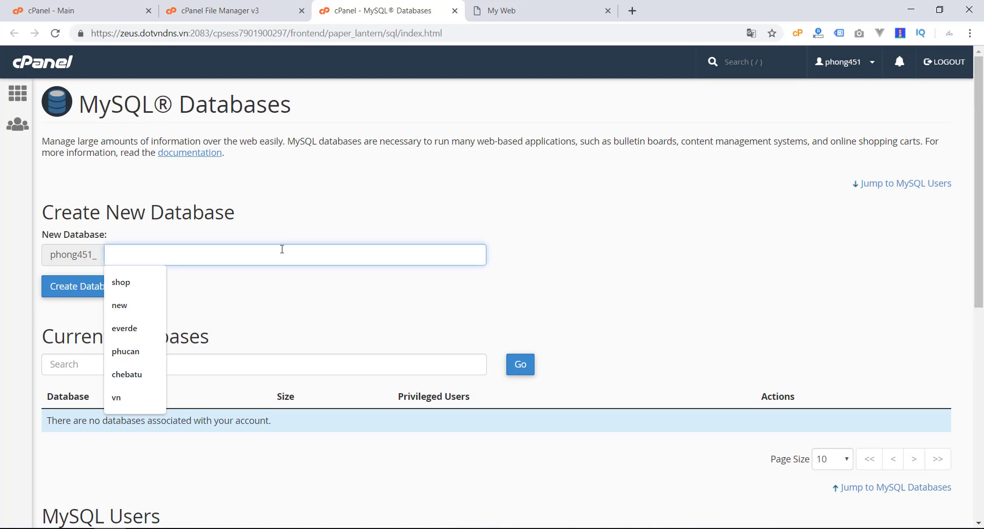
type("b")
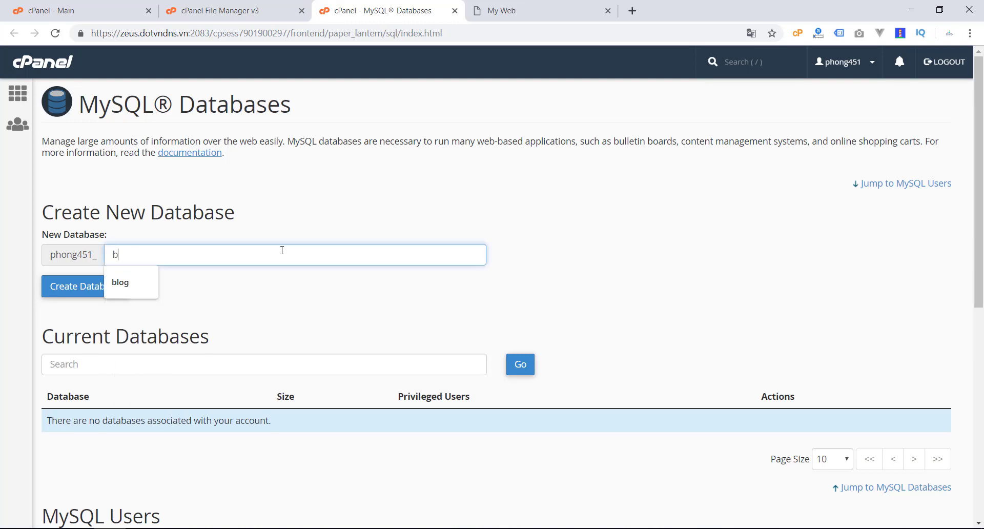
left_click(111, 282)
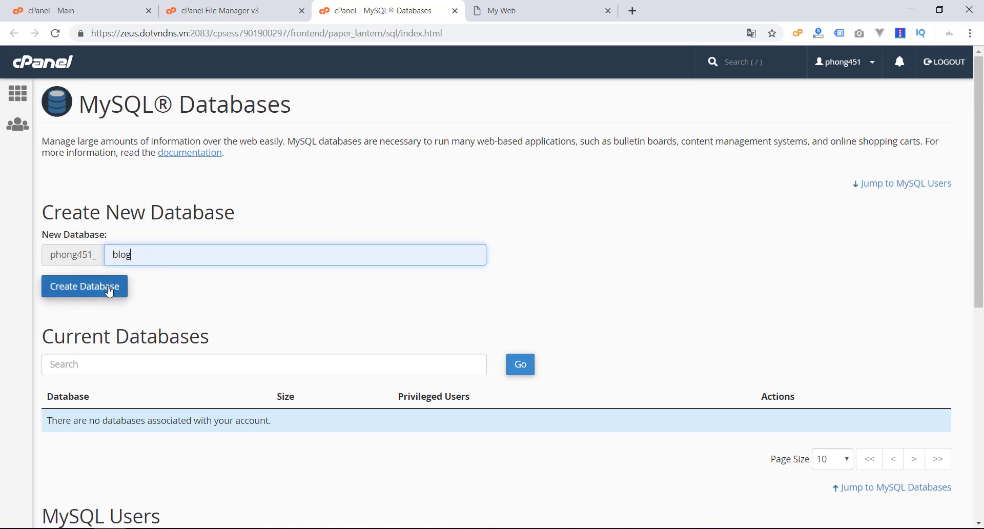
left_click(110, 287)
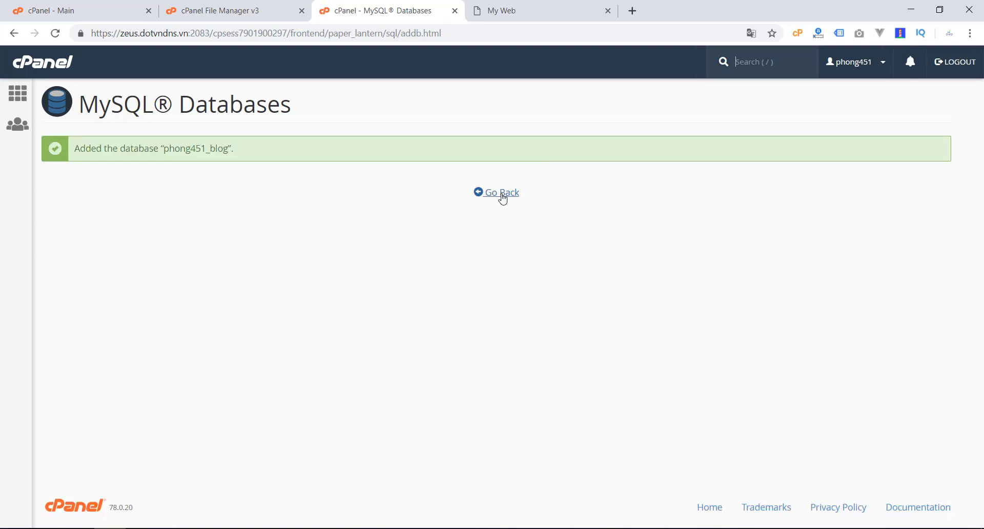
left_click(500, 193)
Step: Add MySQL user 'admin' (phong451_admin), entering and confirming its password, then go back
scroll(128, 261, "down", 6)
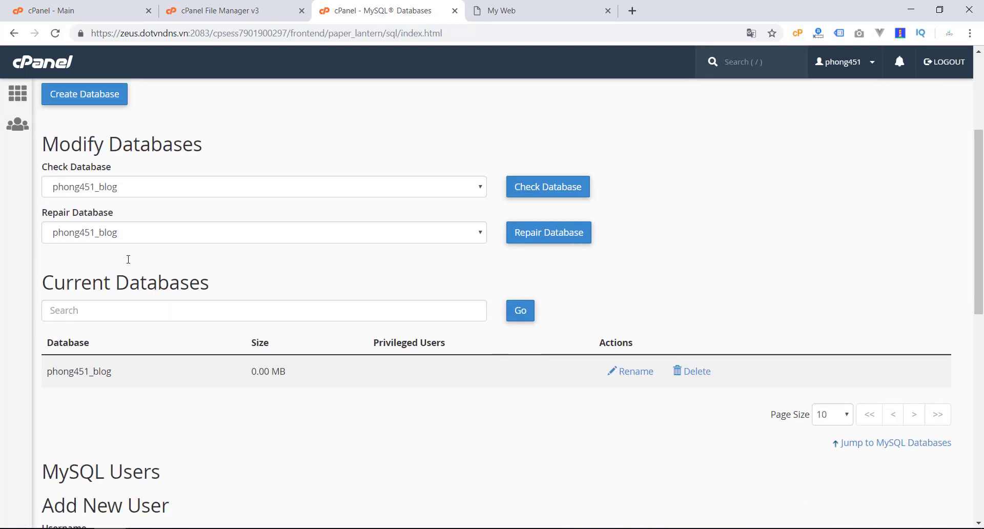
scroll(129, 365, "down", 2)
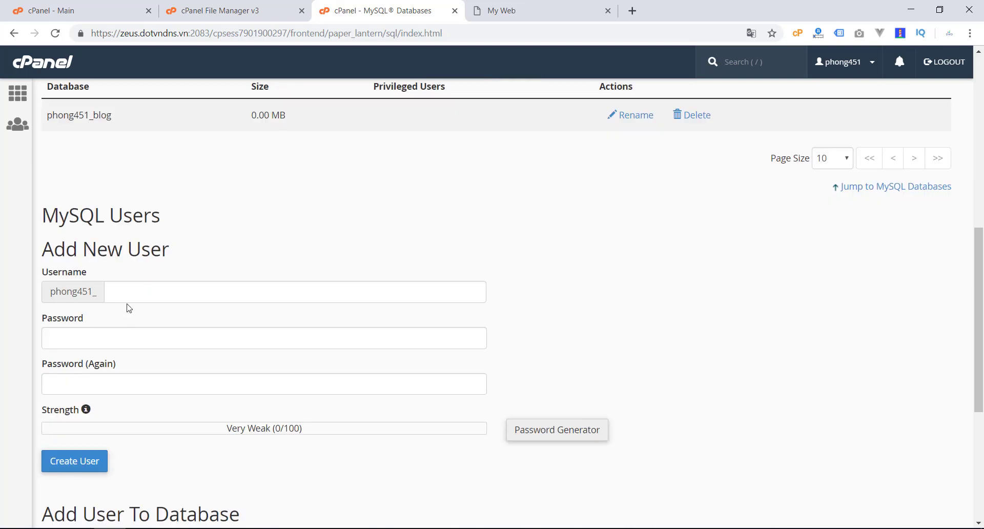
left_click(136, 292)
type("admin")
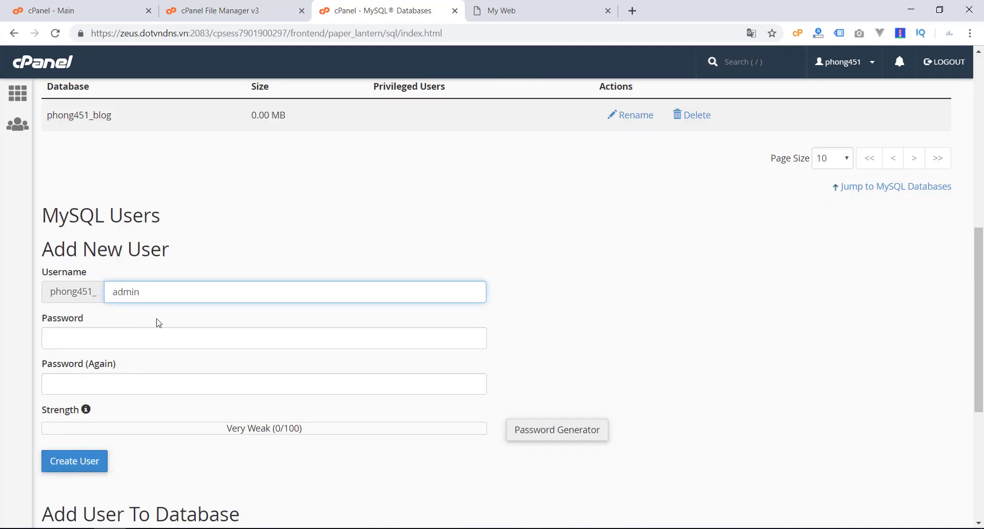
left_click(172, 344)
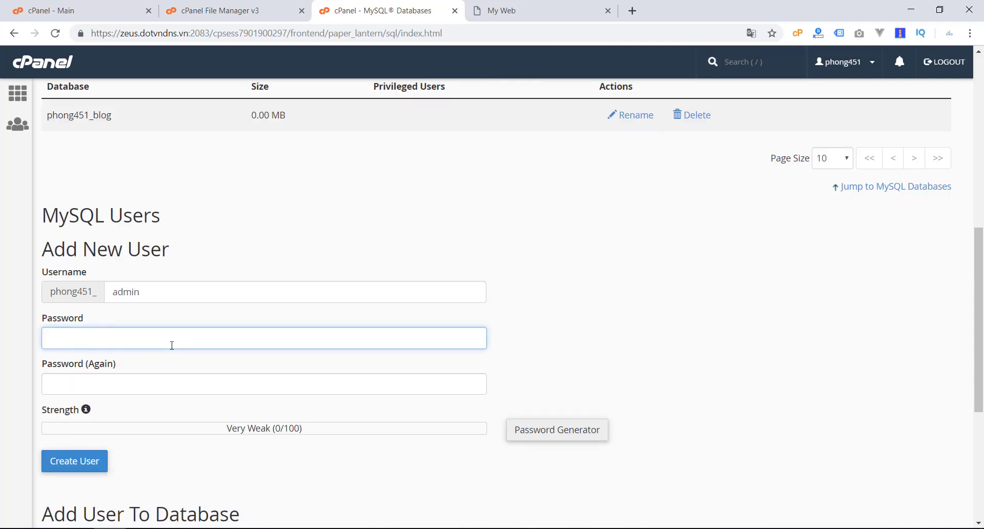
type("12345")
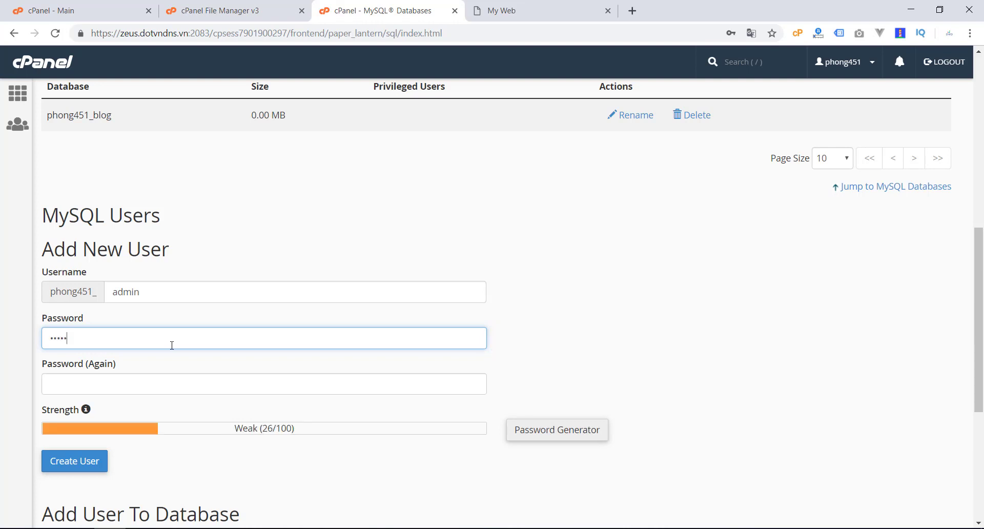
type("678")
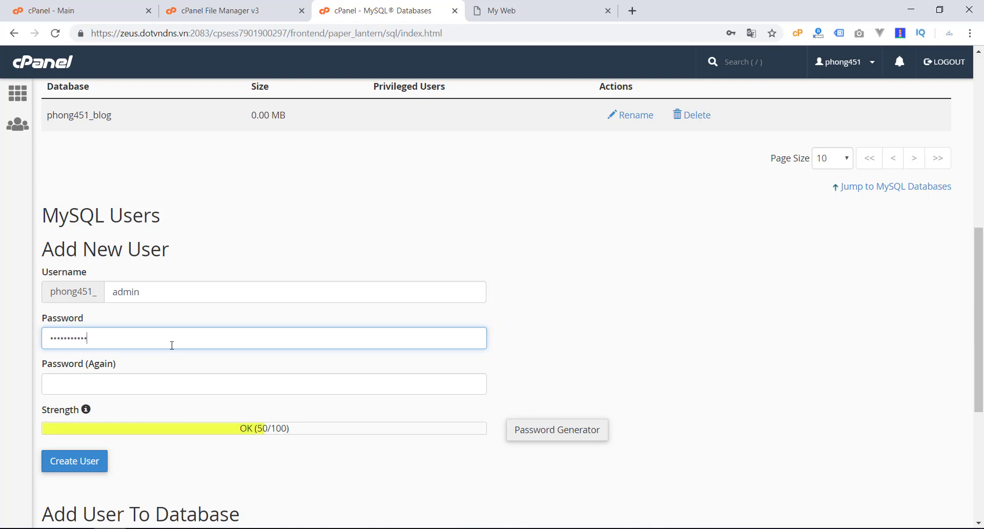
type("9")
left_click(163, 386)
type("1")
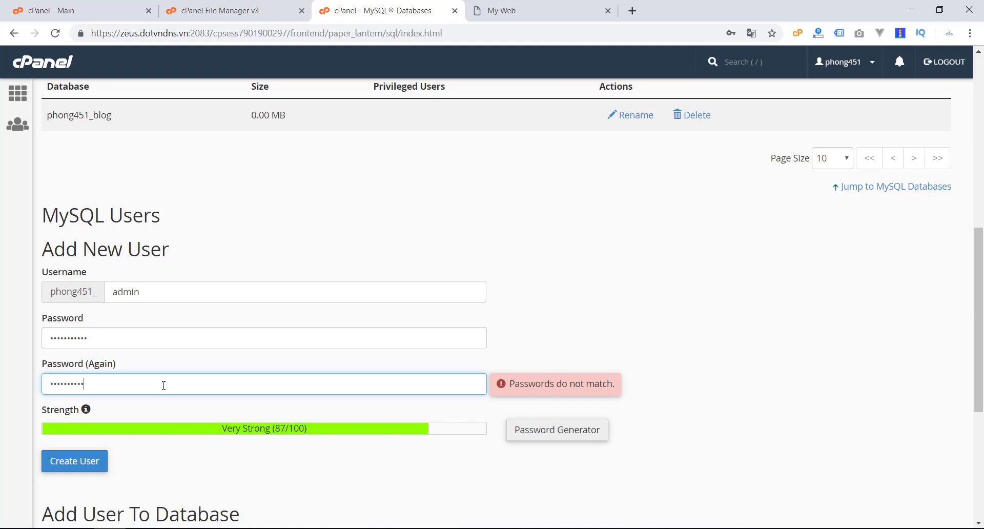
type("9")
scroll(632, 274, "down", 5)
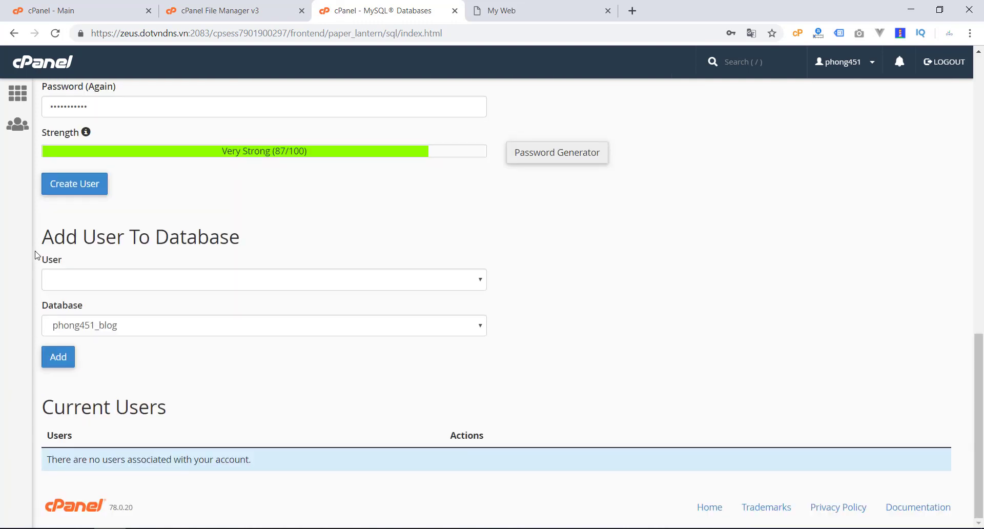
left_click(93, 189)
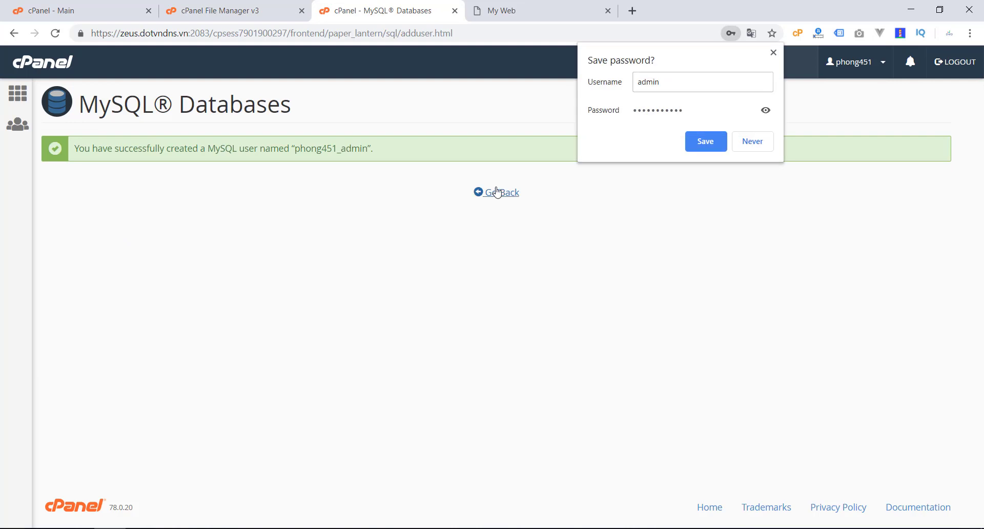
left_click(502, 197)
Step: Add phong451_admin to phong451_blog with ALL PRIVILEGES and save the changes
scroll(304, 279, "down", 6)
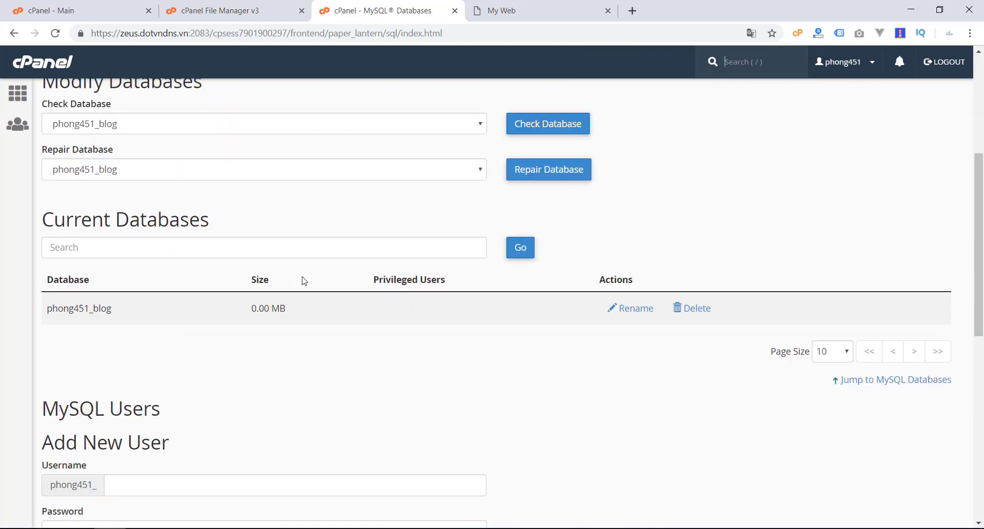
scroll(299, 344, "down", 3)
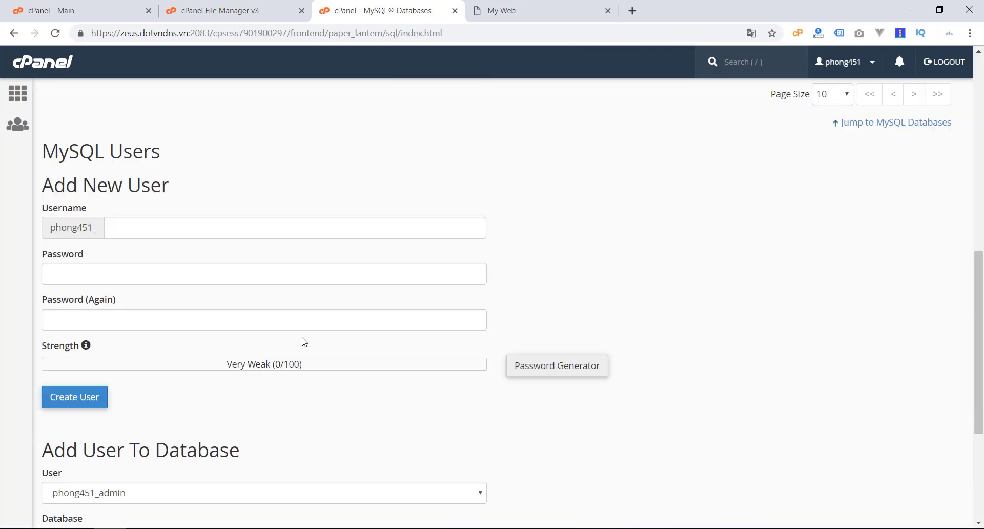
scroll(304, 342, "down", 3)
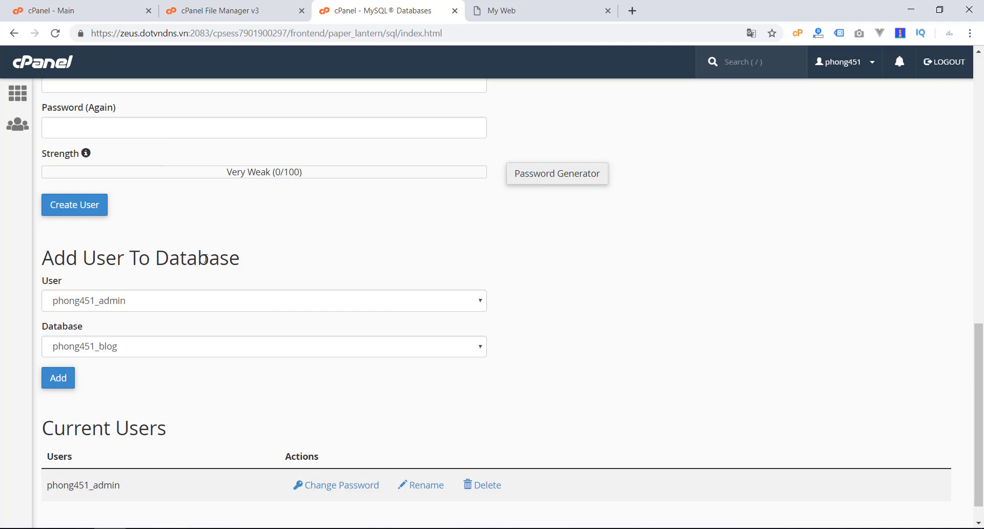
left_click(61, 382)
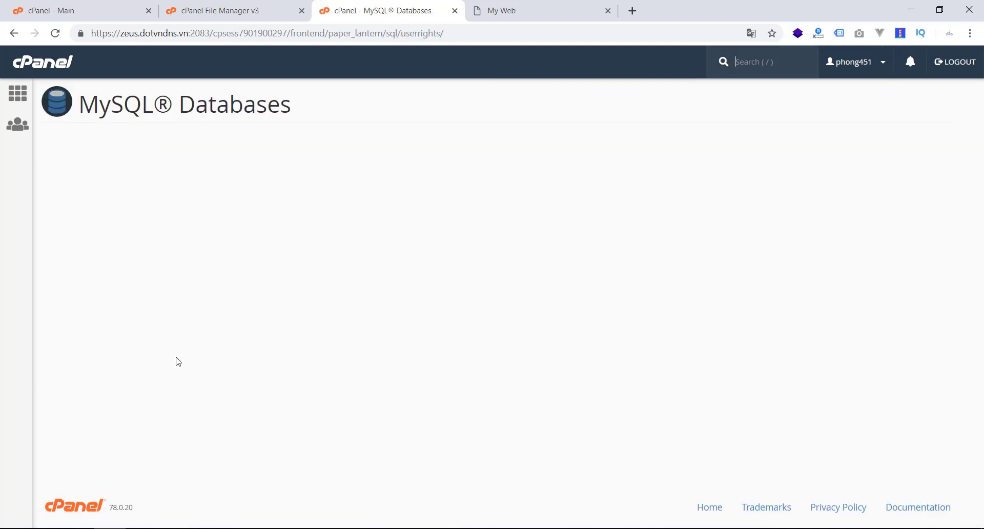
left_click(50, 218)
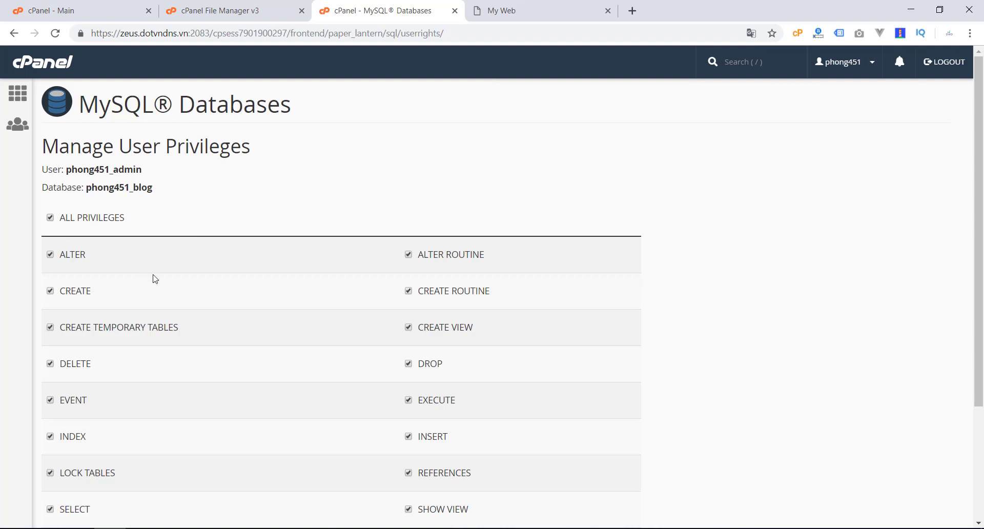
scroll(155, 279, "down", 3)
left_click(90, 440)
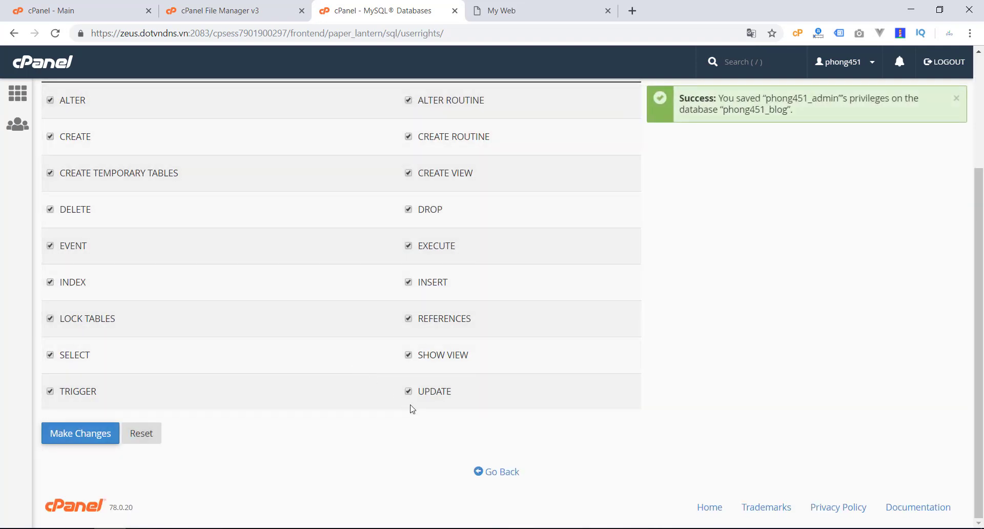
left_click(497, 472)
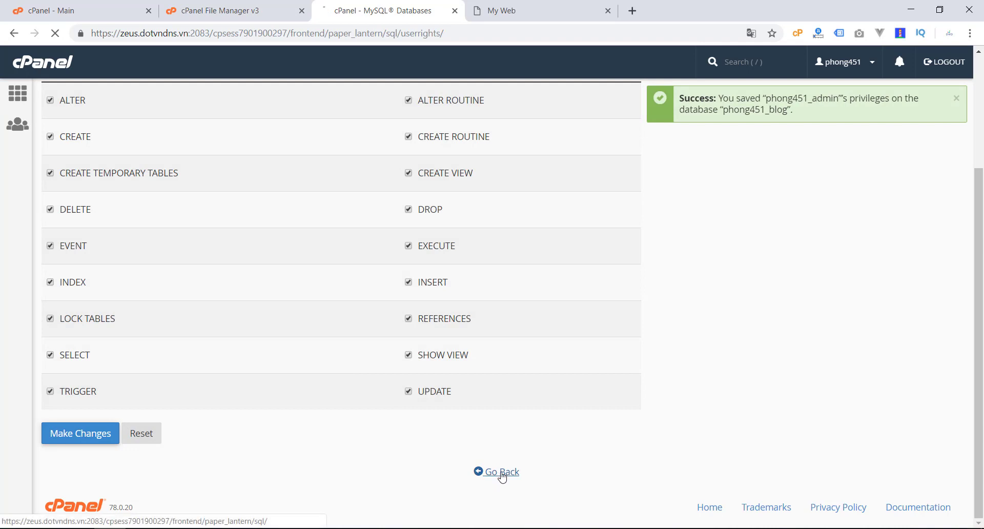
scroll(320, 329, "down", 15)
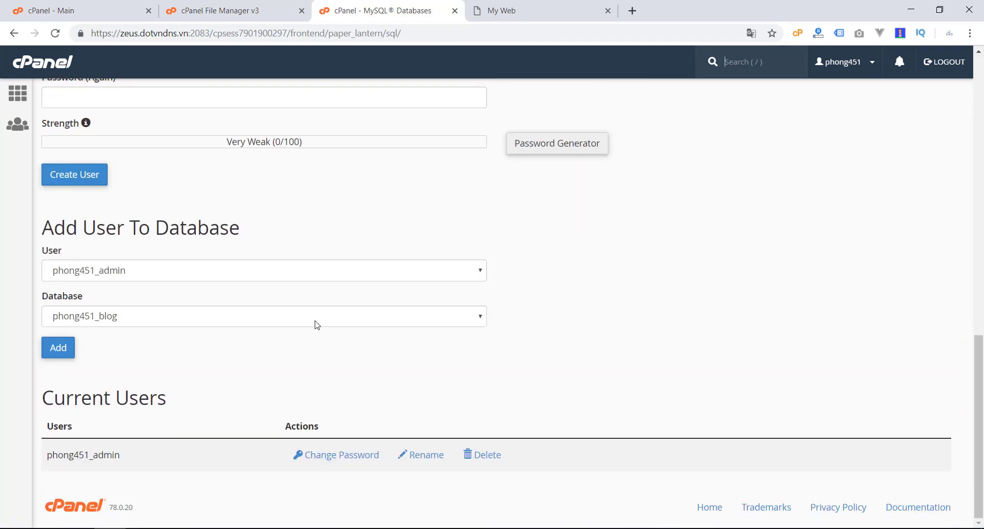
Step: Verify phong451_blog lists phong451_admin as privileged user, then switch to the 'cPanel - Main' tab
left_click_drag(47, 455, 163, 456)
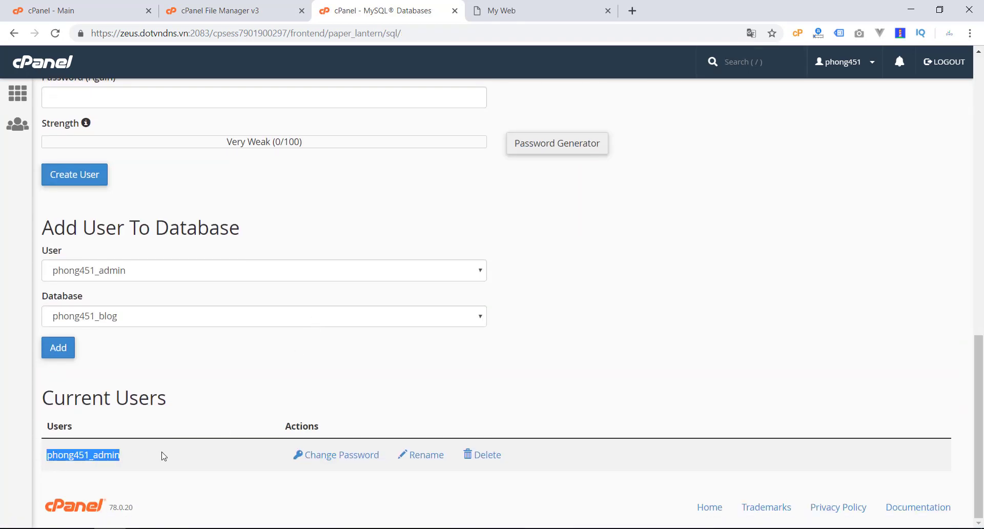
scroll(176, 378, "up", 10)
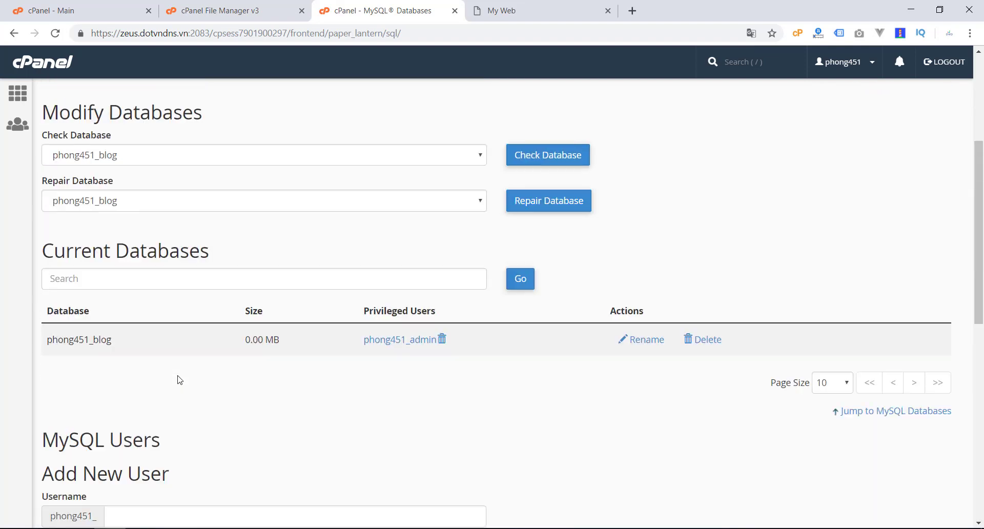
scroll(179, 380, "down", 5)
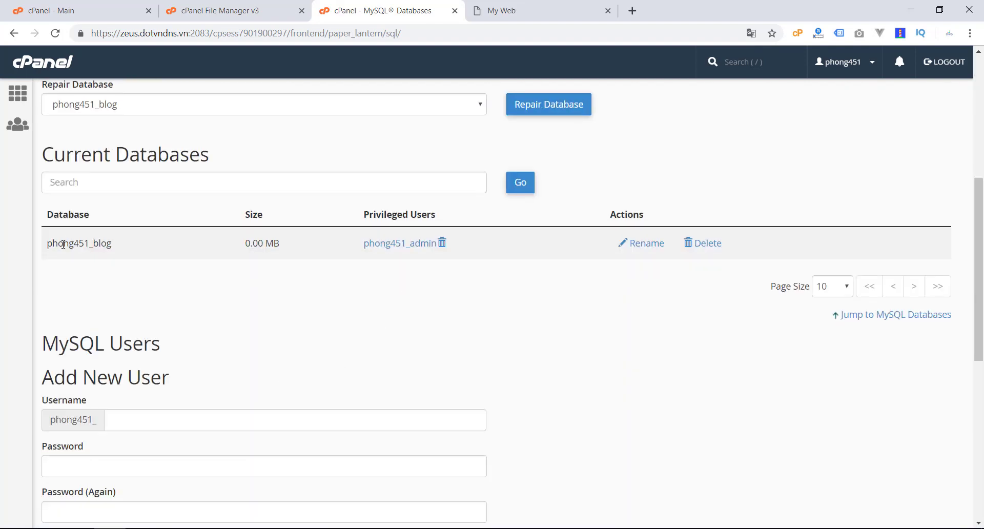
left_click_drag(47, 242, 122, 246)
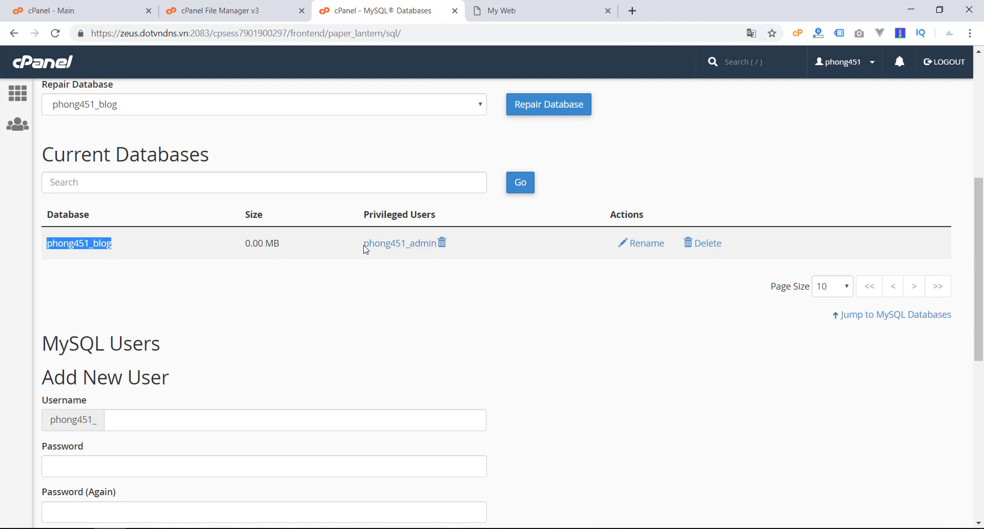
left_click(315, 281)
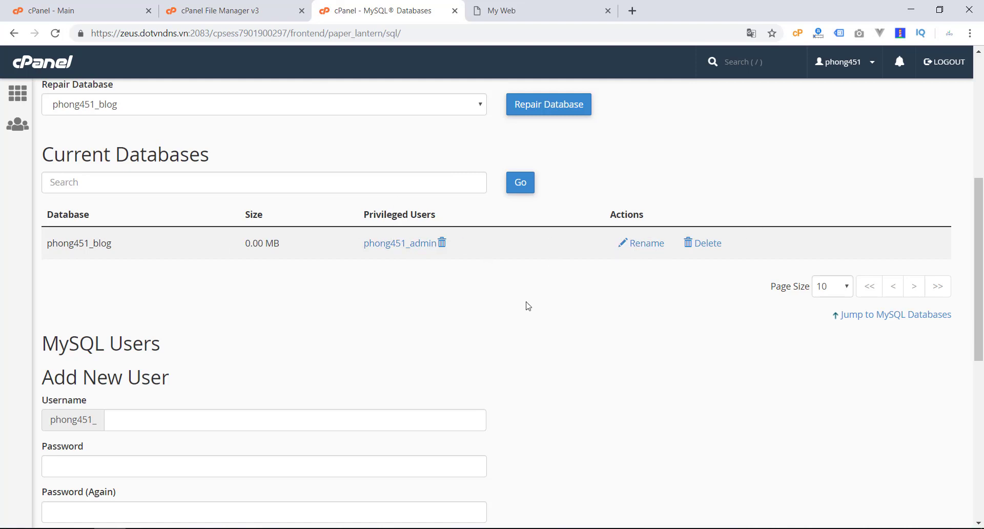
left_click(97, 7)
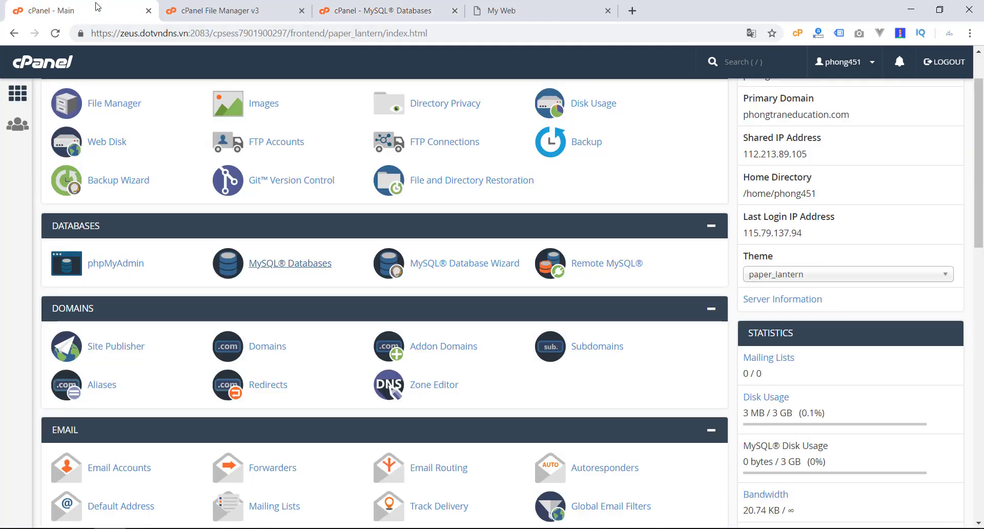
Step: Open phpMyAdmin in a new tab, view the empty phong451_blog database, then return to cPanel
right_click(132, 267)
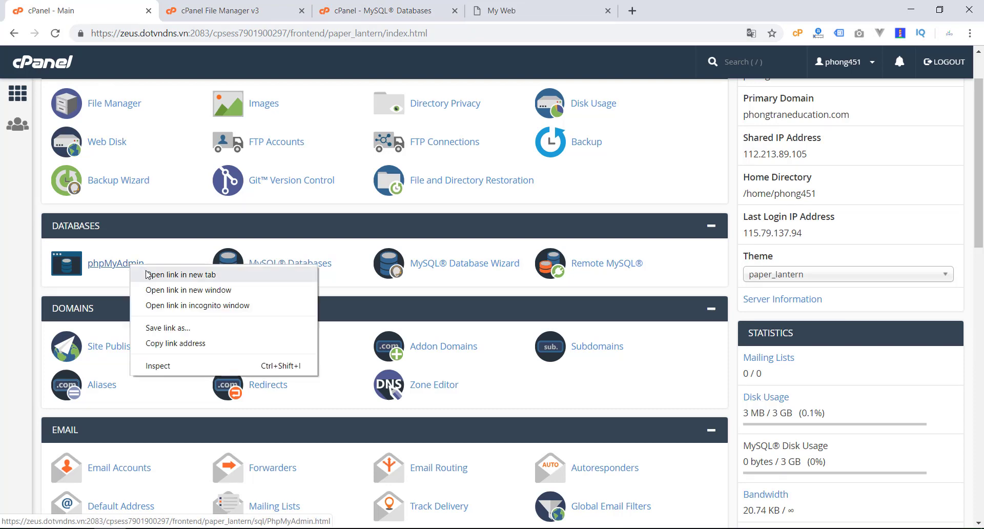
left_click(145, 272)
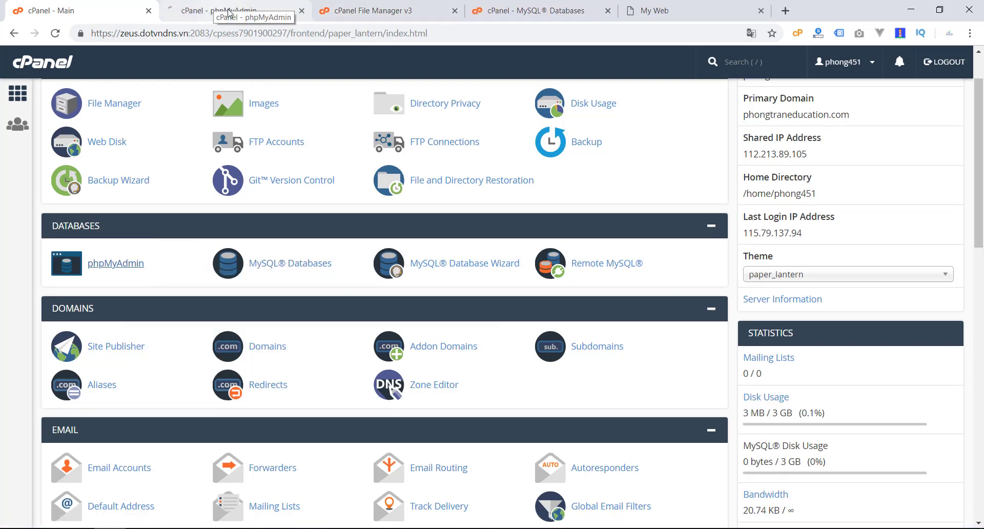
left_click(206, 6)
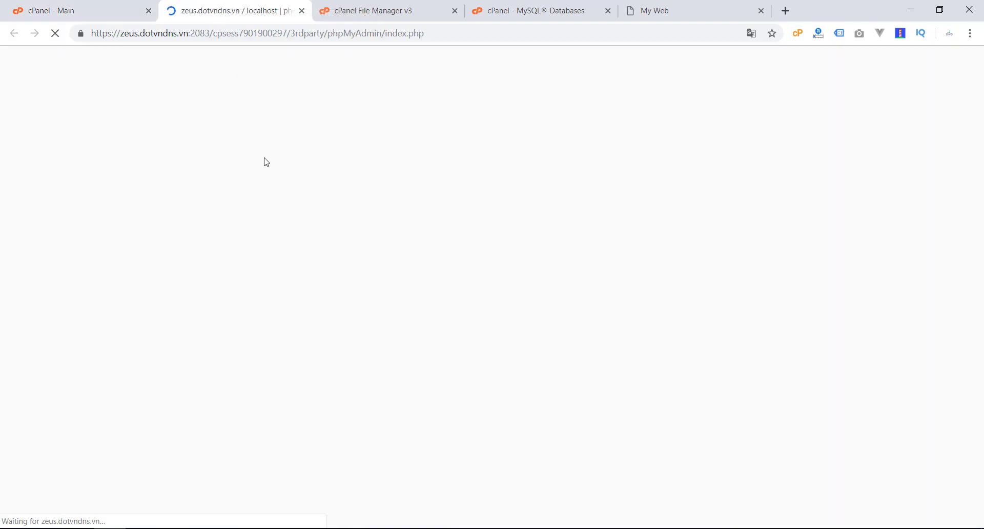
left_click(60, 130)
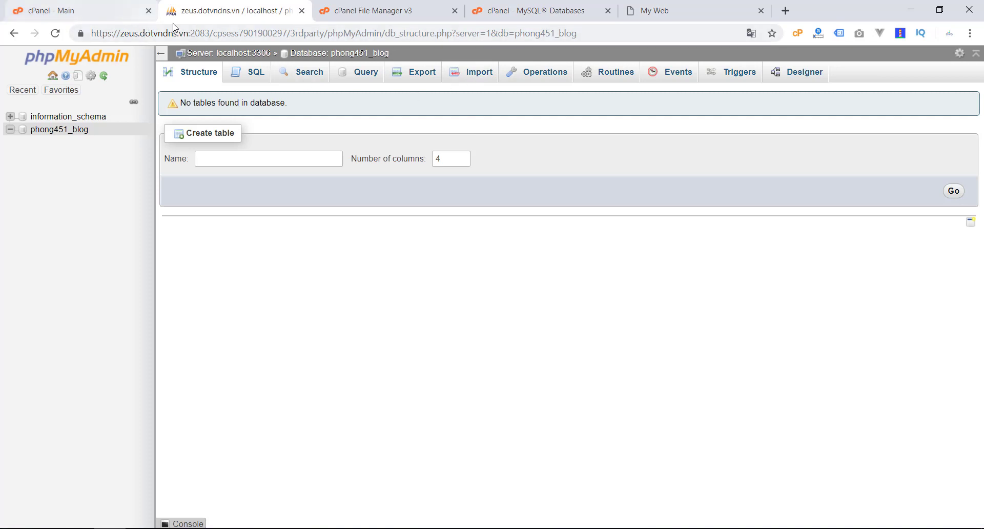
left_click(104, 12)
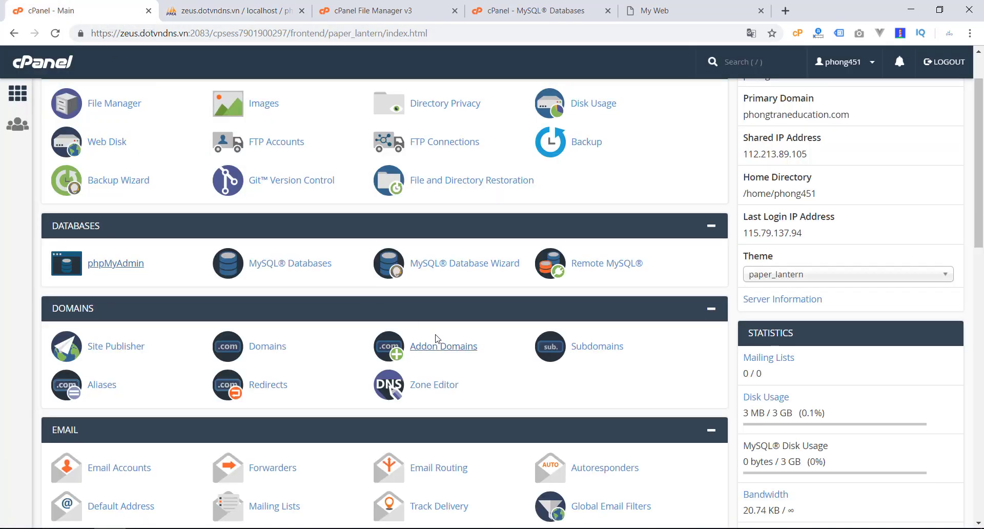
scroll(441, 329, "down", 1)
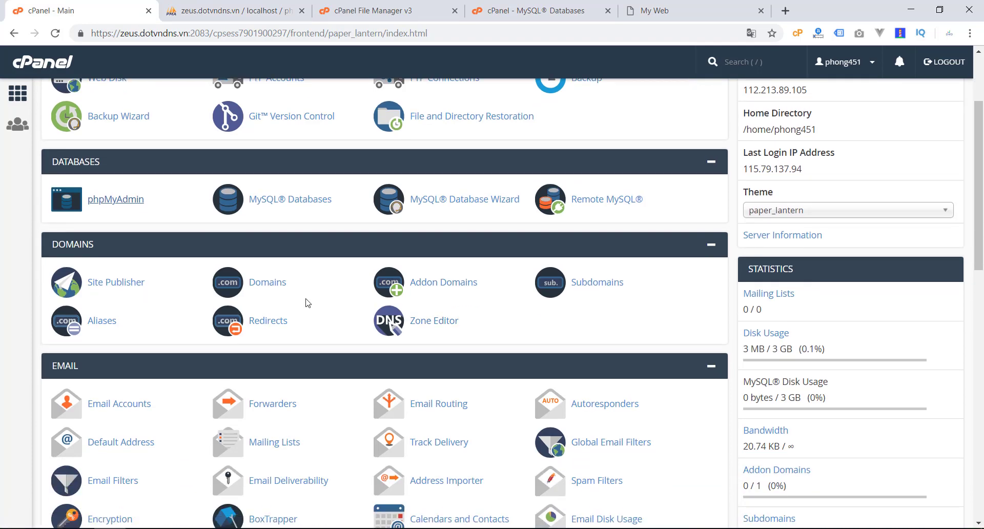
scroll(307, 302, "down", 1)
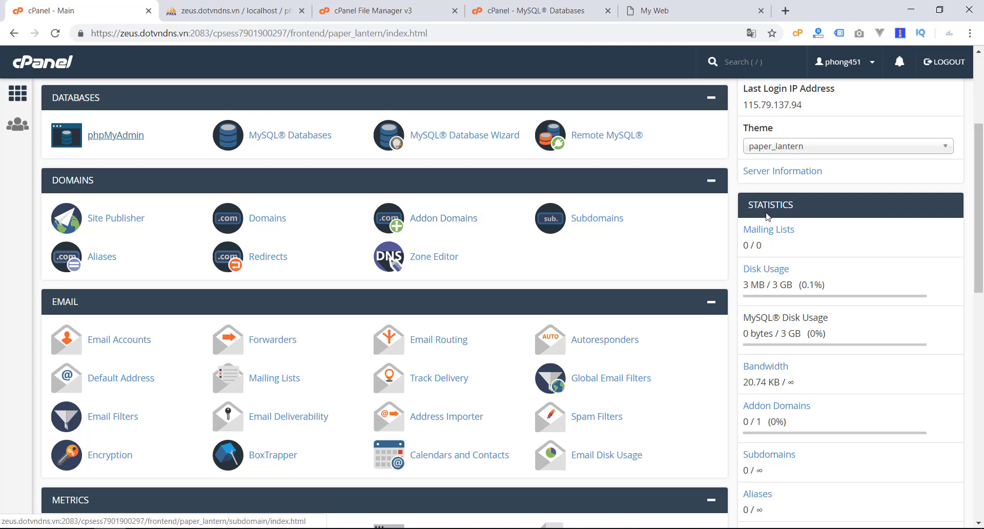
scroll(787, 239, "up", 2)
scroll(788, 240, "up", 1)
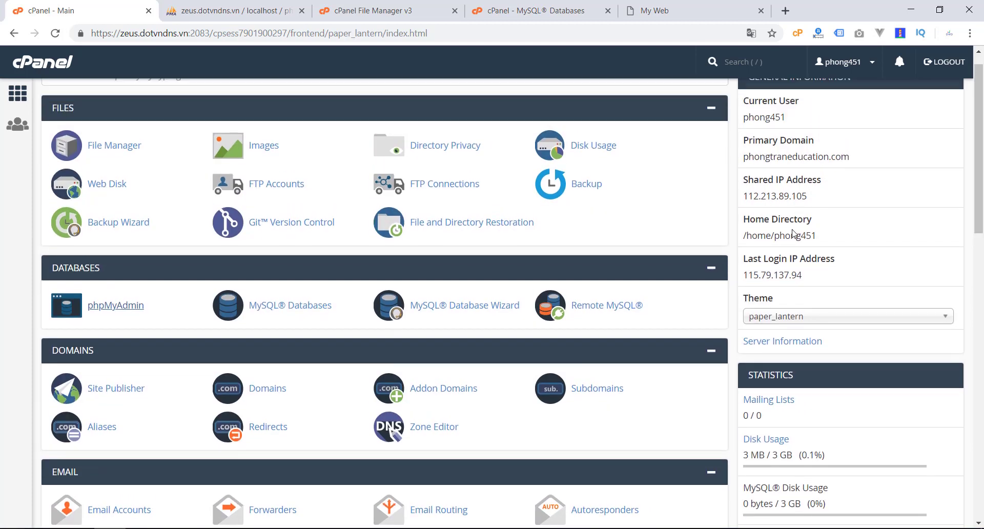
scroll(784, 290, "down", 5)
scroll(839, 304, "down", 3)
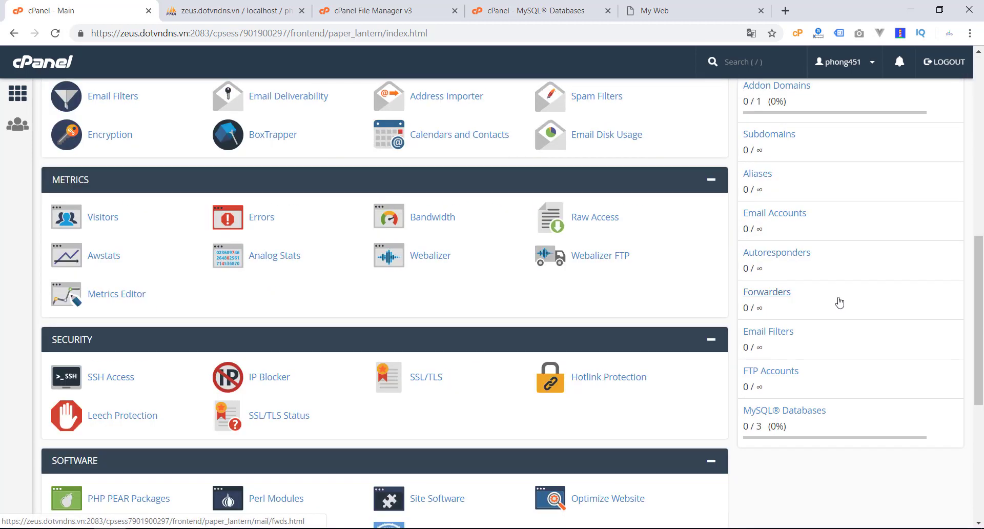
scroll(834, 300, "up", 2)
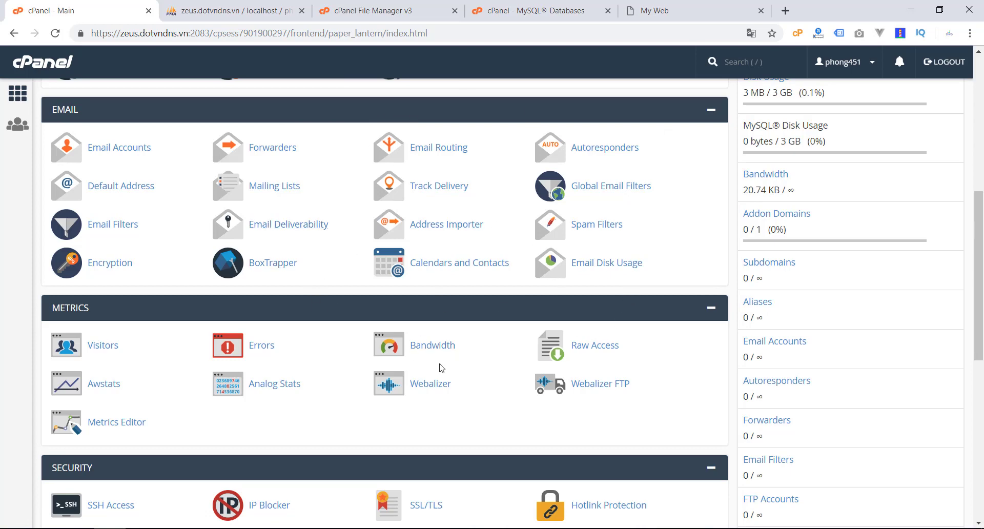
scroll(441, 367, "up", 4)
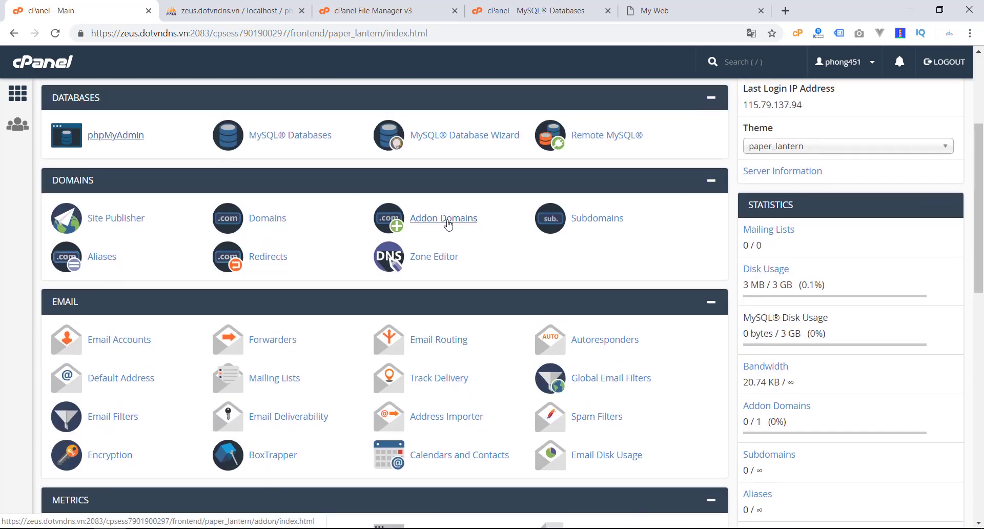
Step: Open Addon Domains, dismiss the domain-name suggestions, review the empty form, and go back Home
left_click(446, 222)
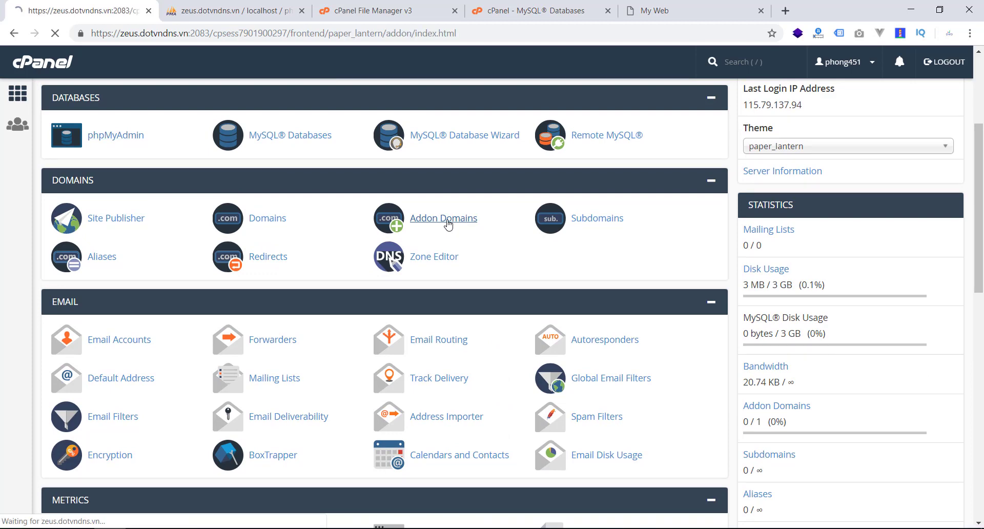
left_click(375, 226)
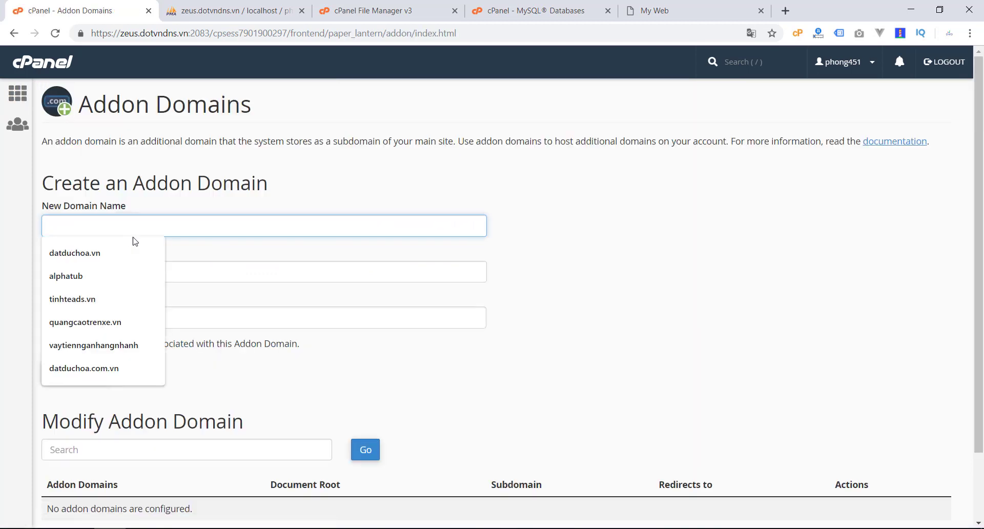
left_click(597, 275)
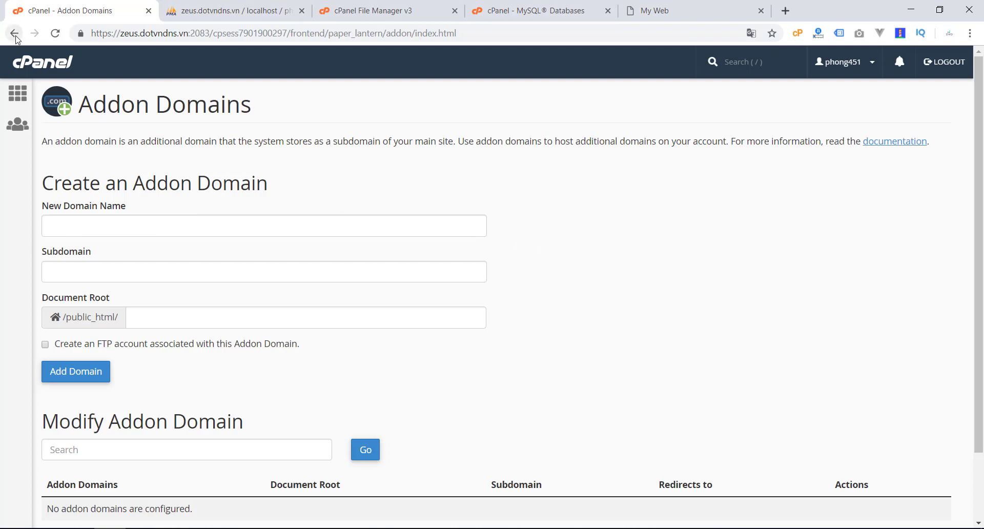
scroll(125, 366, "down", 3)
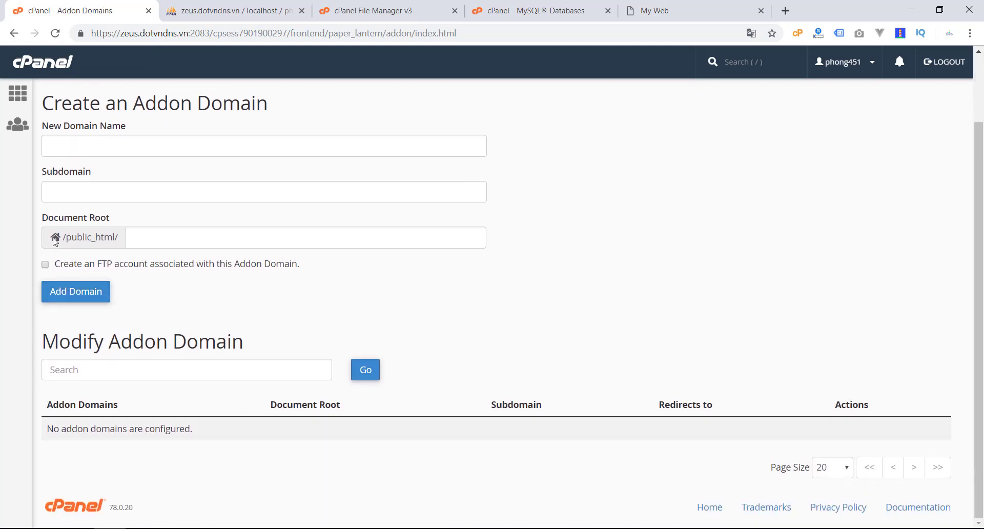
left_click(18, 93)
Step: Scroll down to the Software section and open Select PHP Version
scroll(318, 285, "down", 1)
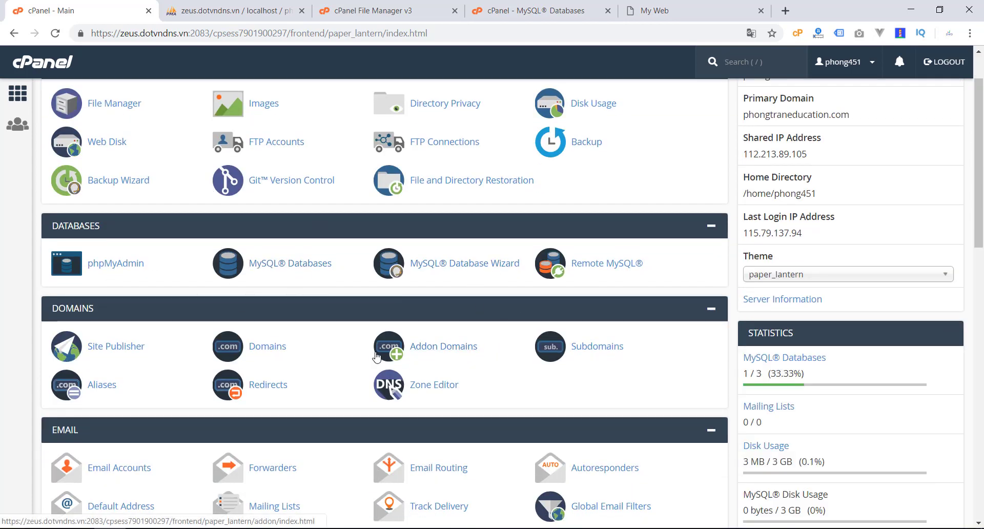
scroll(251, 349, "down", 5)
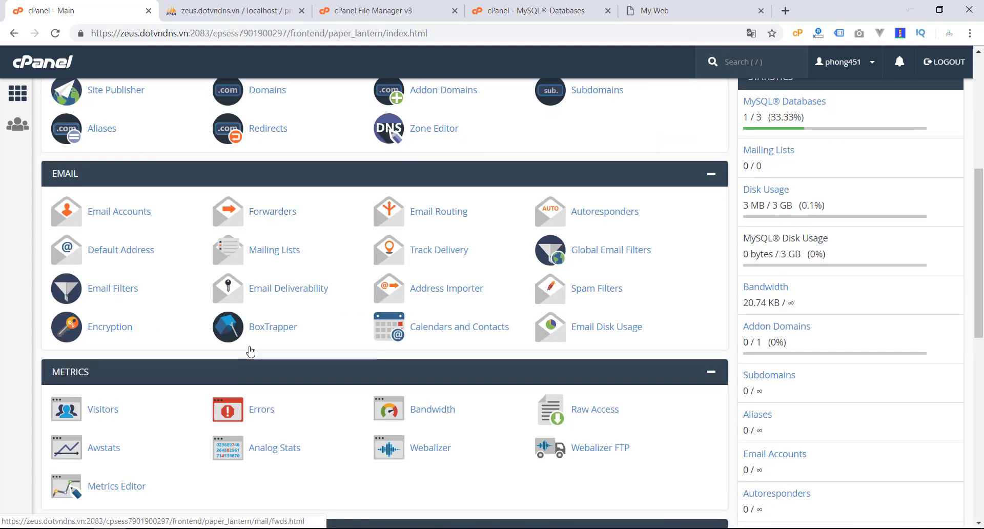
scroll(251, 351, "down", 2)
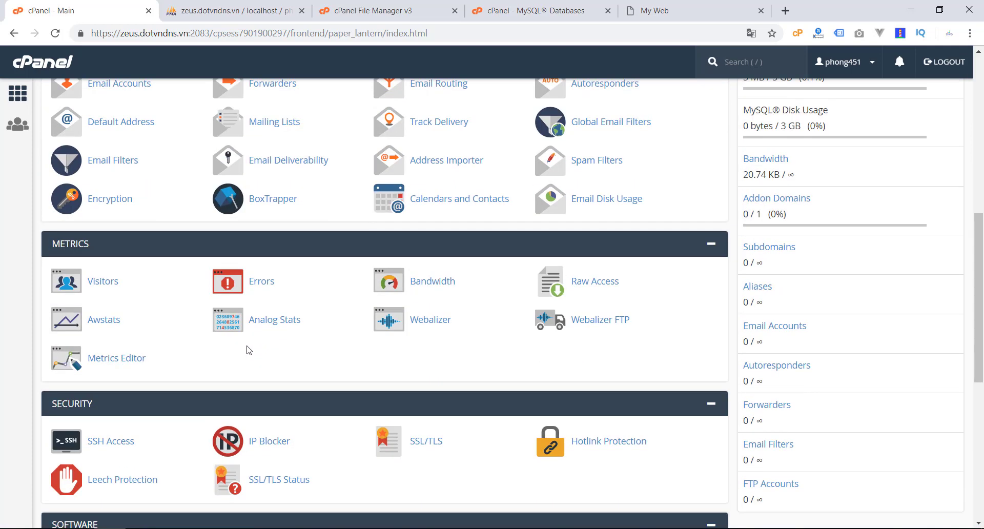
scroll(249, 350, "down", 2)
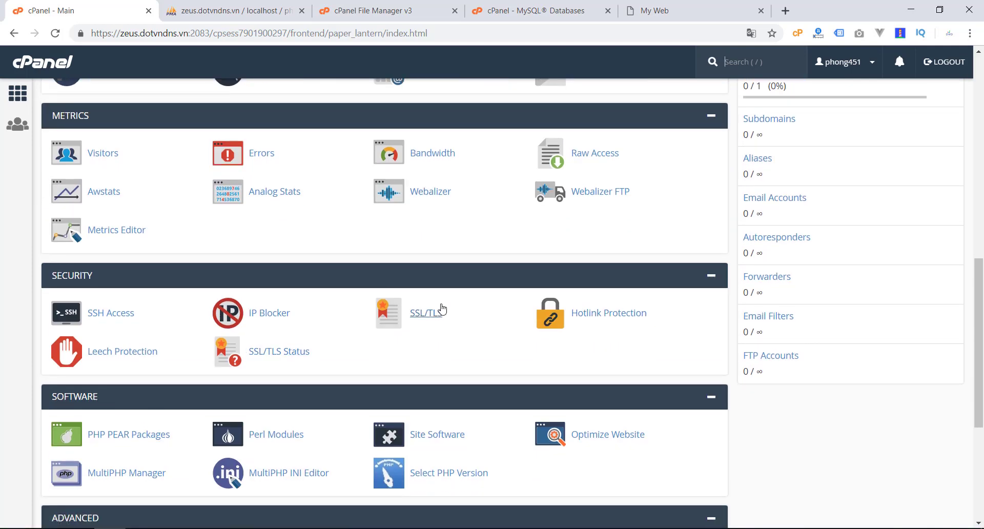
scroll(433, 334, "down", 2)
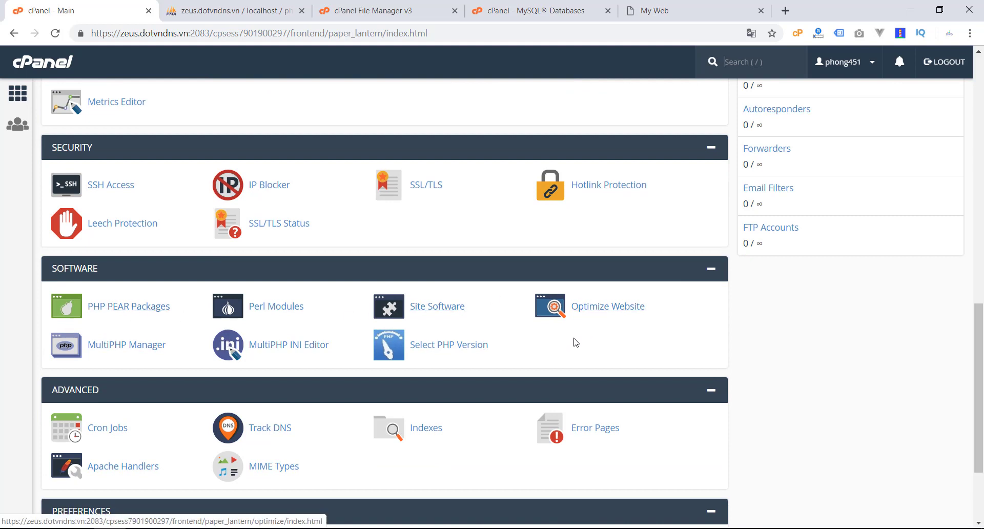
scroll(576, 342, "down", 2)
left_click(446, 218)
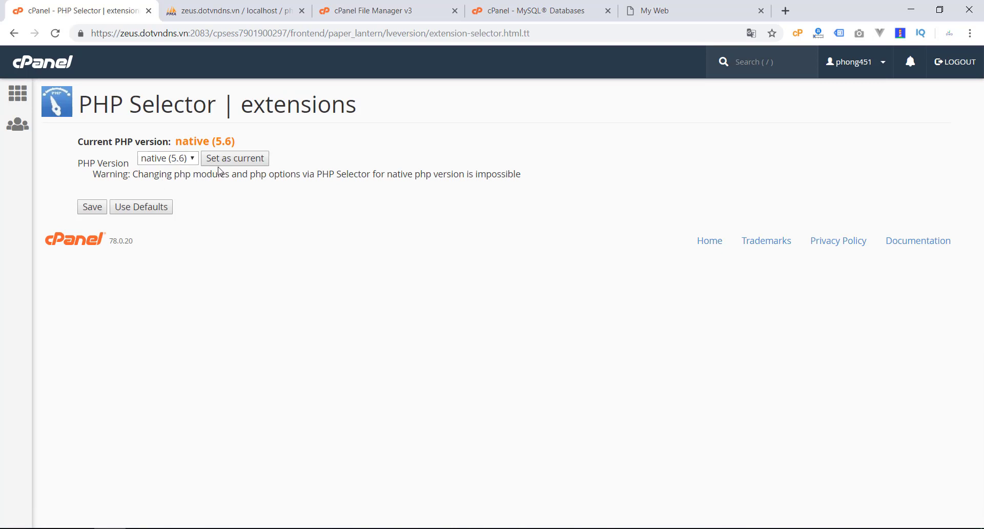
Step: Inspect the PHP Version list (4.4 through 7.3) without changing it from native 5.6
left_click(182, 159)
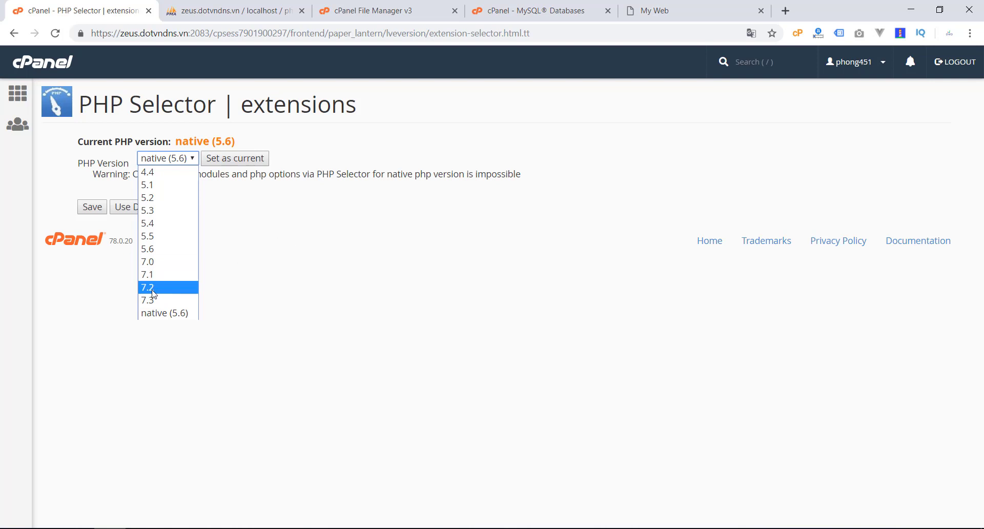
left_click(121, 165)
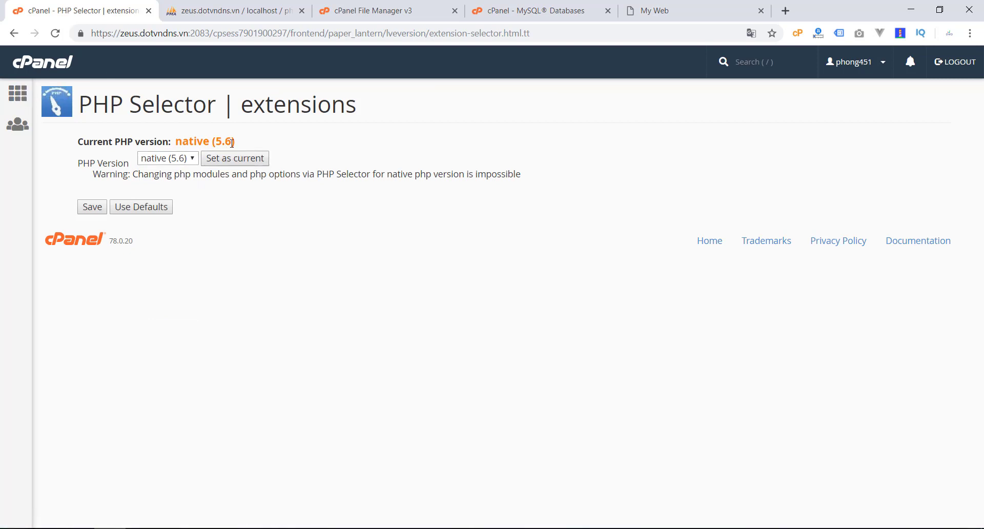
left_click(185, 159)
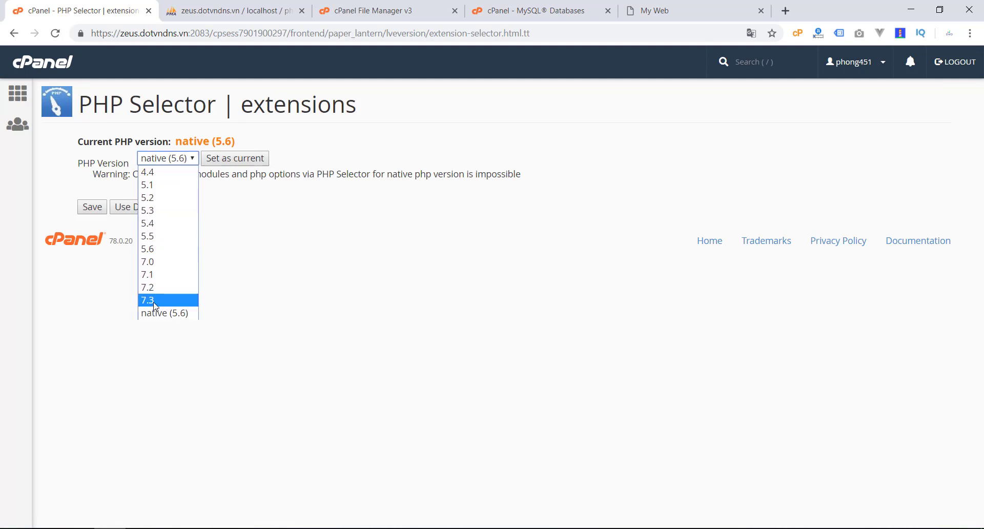
Step: Return to the cPanel home page and reopen Select PHP Version
left_click(31, 102)
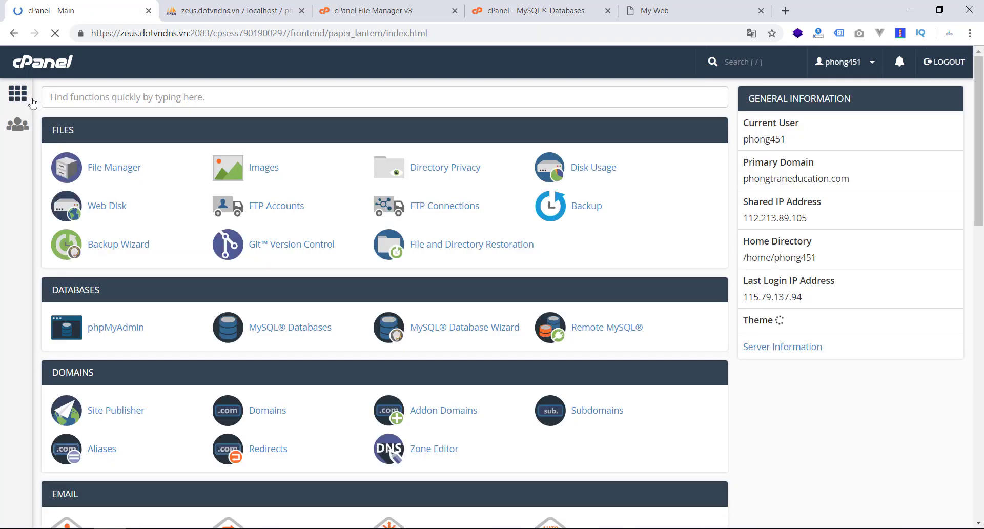
scroll(415, 370, "down", 15)
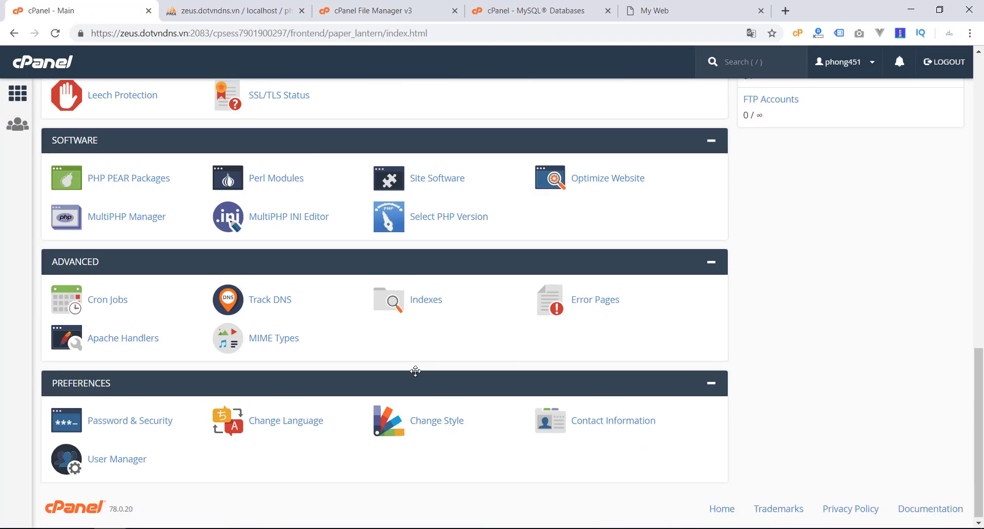
scroll(484, 318, "down", 1)
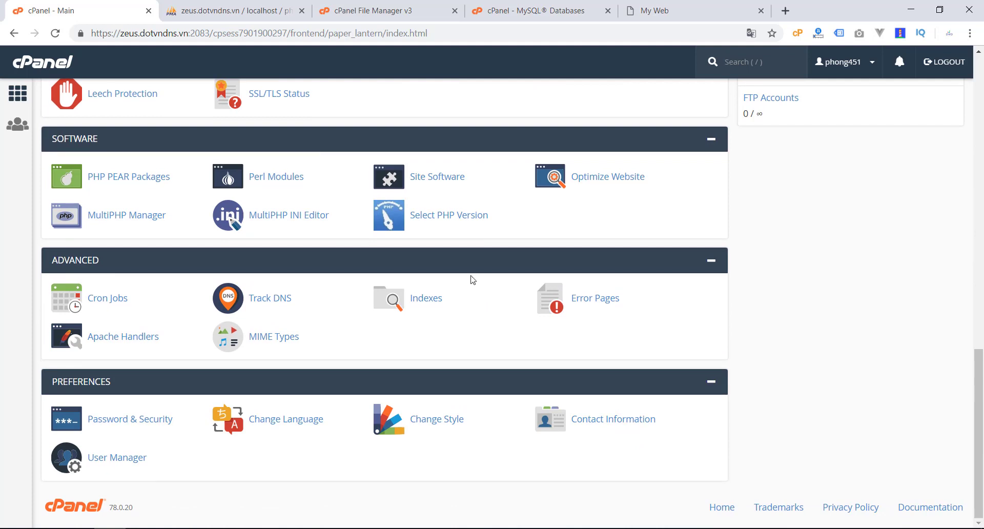
left_click(446, 218)
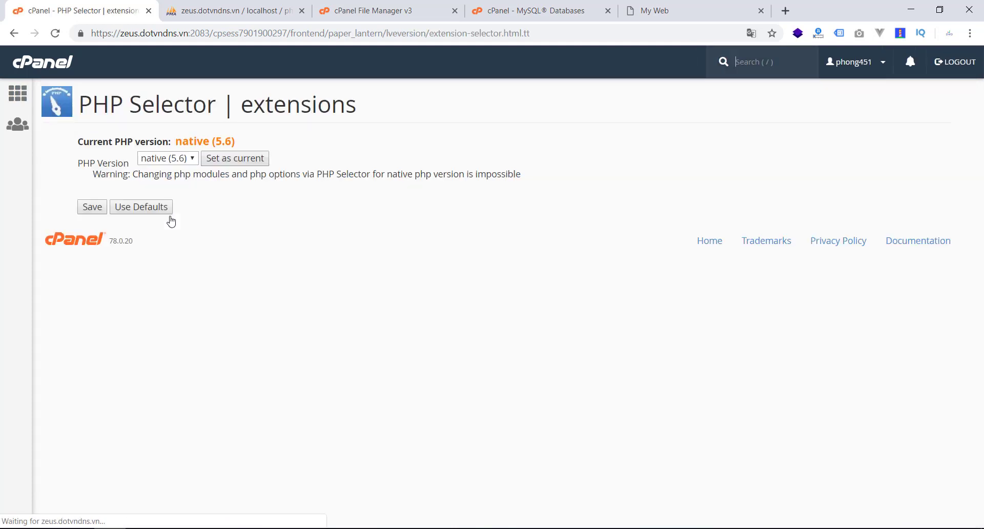
Step: Choose PHP 7.2 from the version dropdown and set it as current
left_click(176, 159)
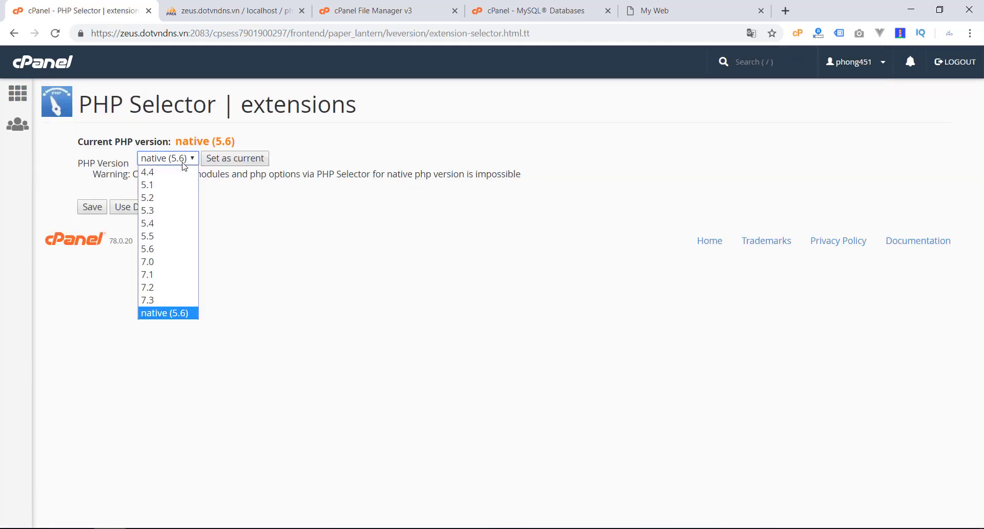
left_click(153, 290)
left_click(235, 162)
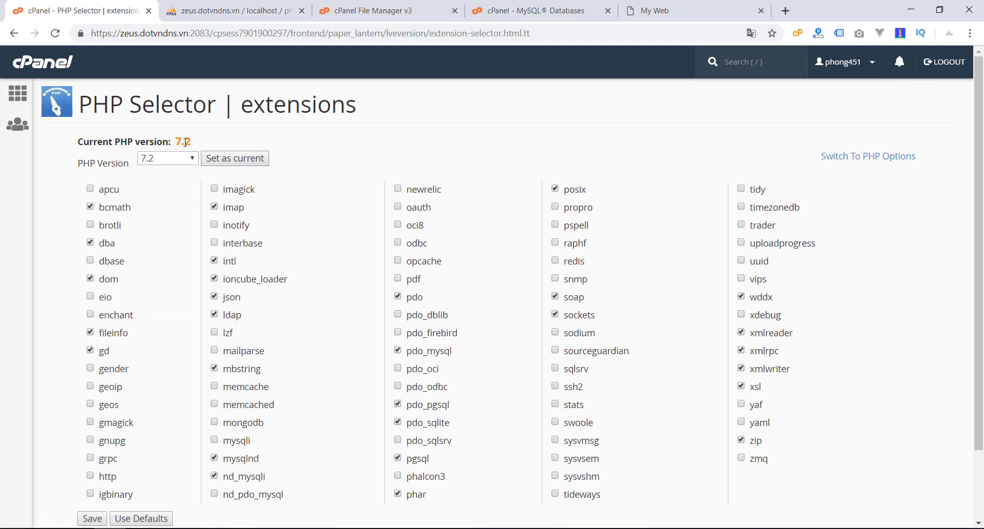
left_click(20, 101)
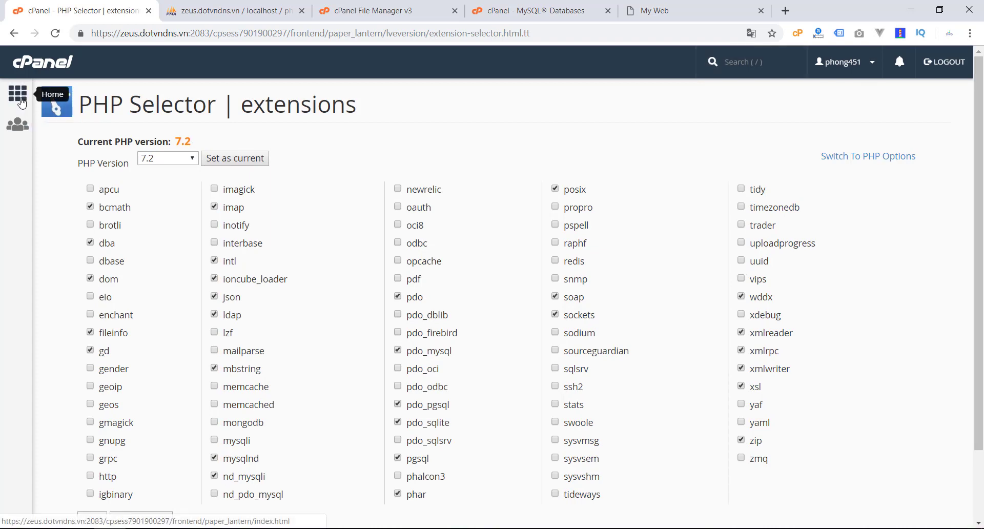
Step: Scroll through the home page's Security, Software, Advanced and Preferences tools, then bring up the recorder controls
scroll(194, 268, "down", 2)
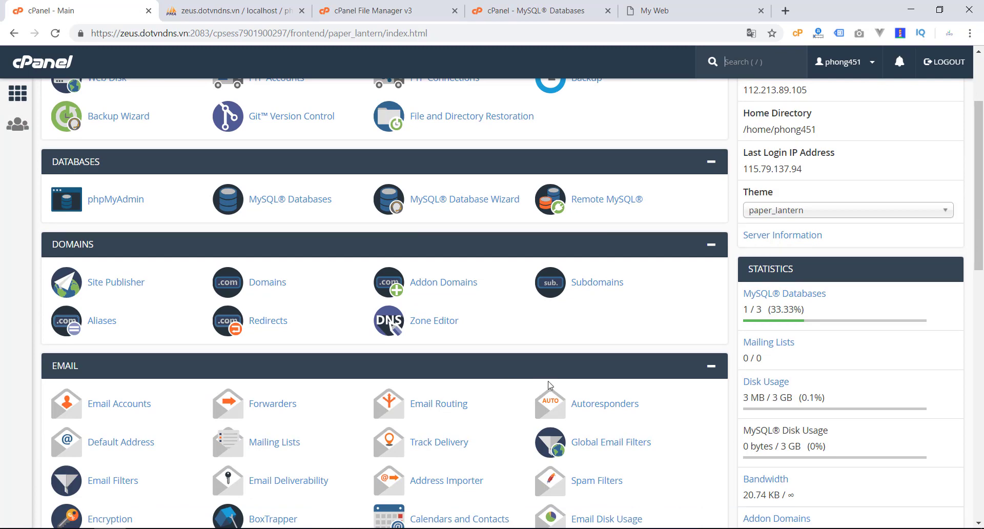
scroll(549, 385, "up", 2)
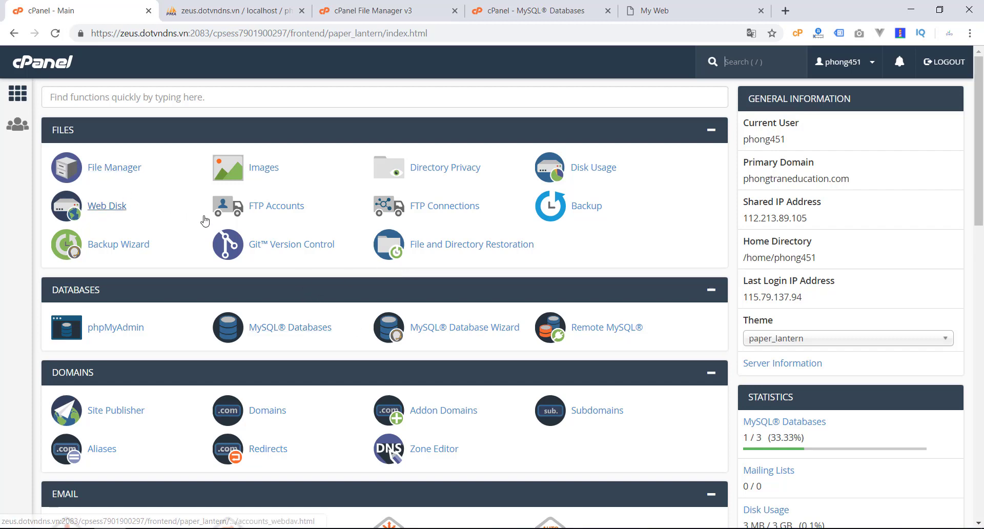
scroll(302, 256, "down", 1)
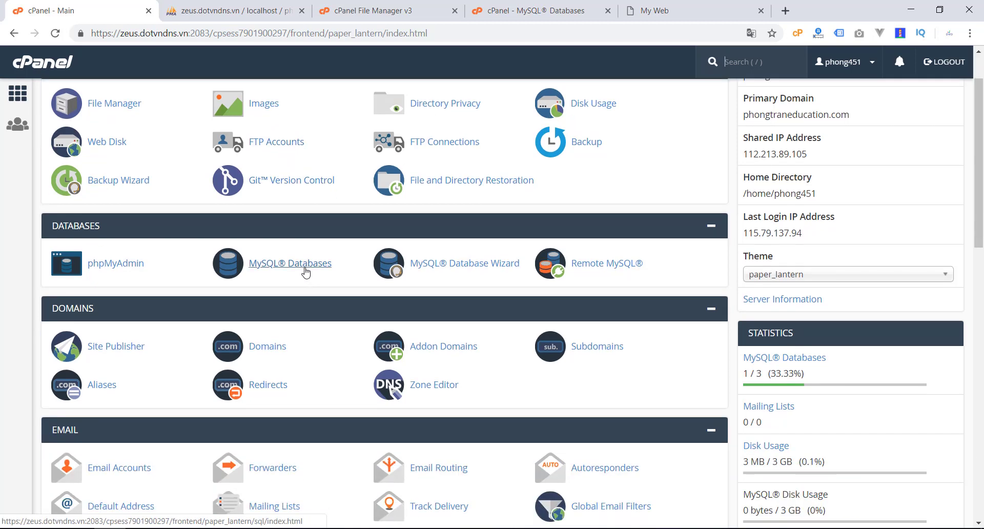
scroll(306, 272, "down", 2)
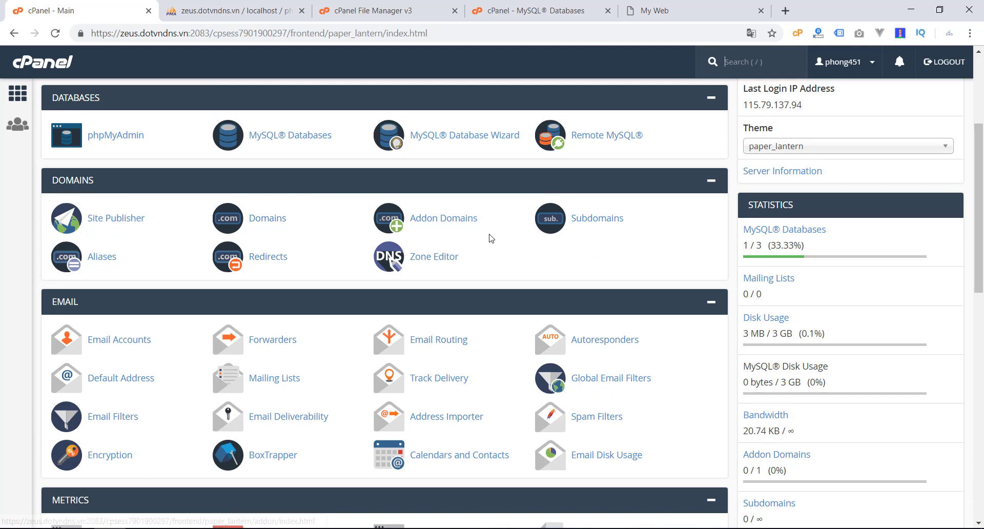
scroll(457, 301, "down", 3)
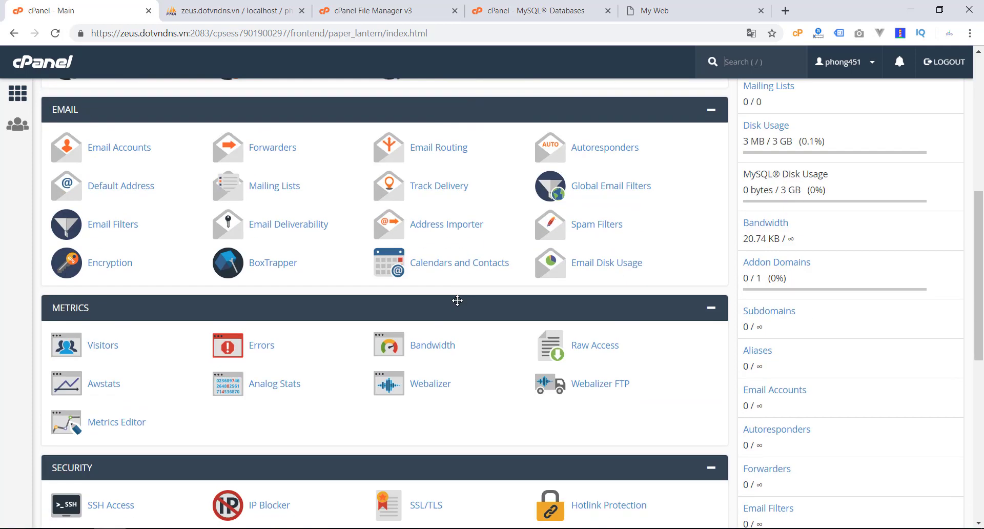
scroll(457, 301, "down", 2)
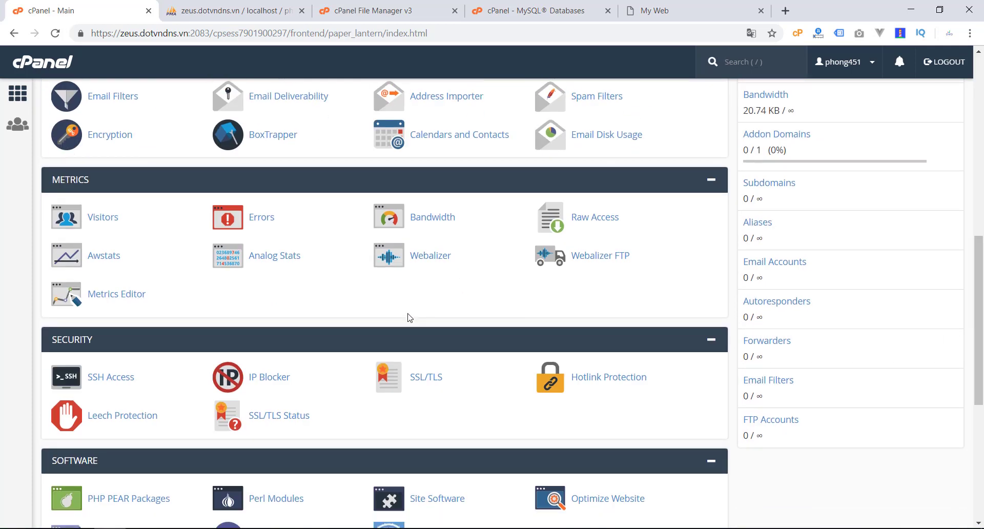
scroll(410, 318, "down", 2)
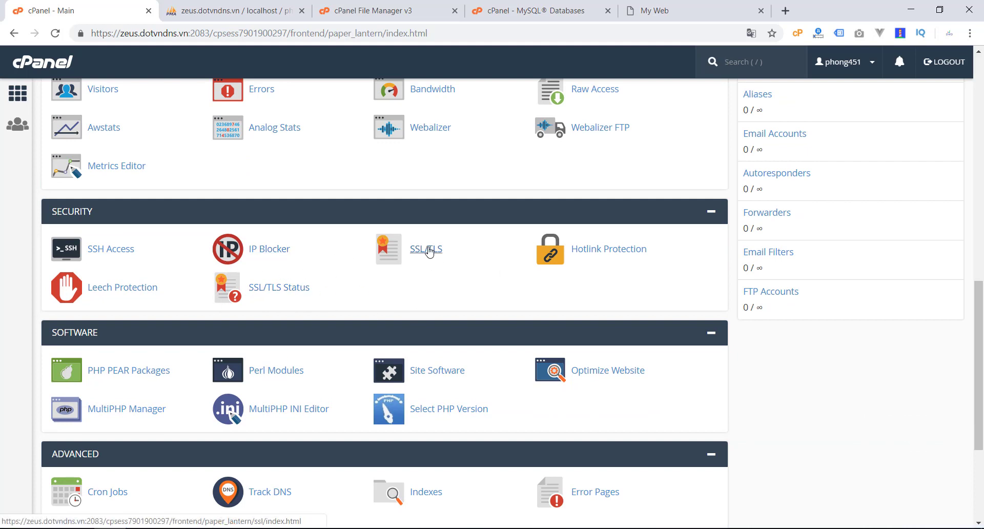
scroll(161, 292, "down", 1)
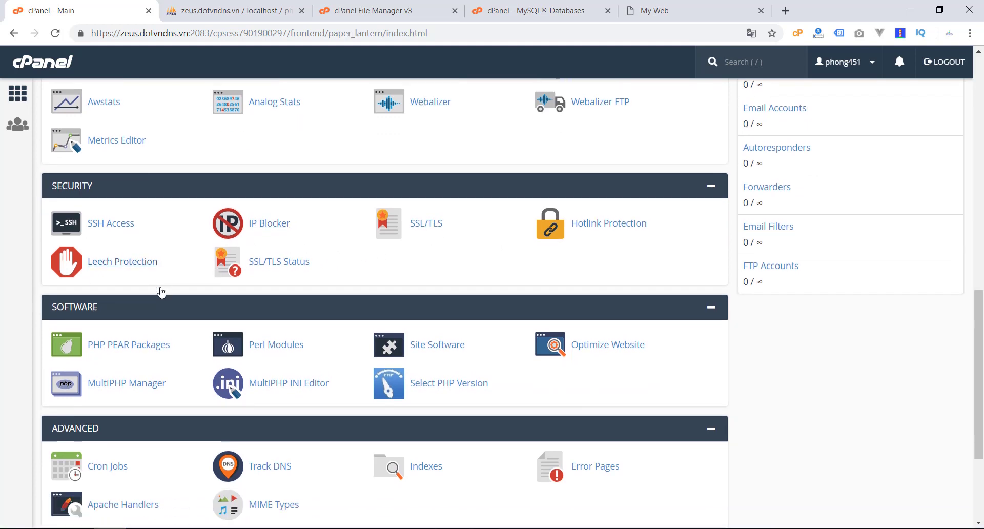
scroll(161, 292, "down", 3)
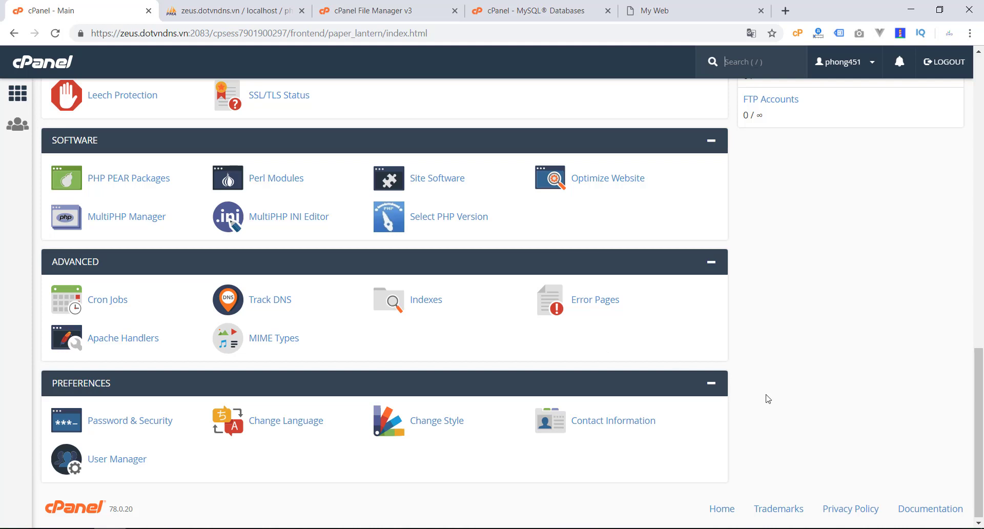
left_click(857, 525)
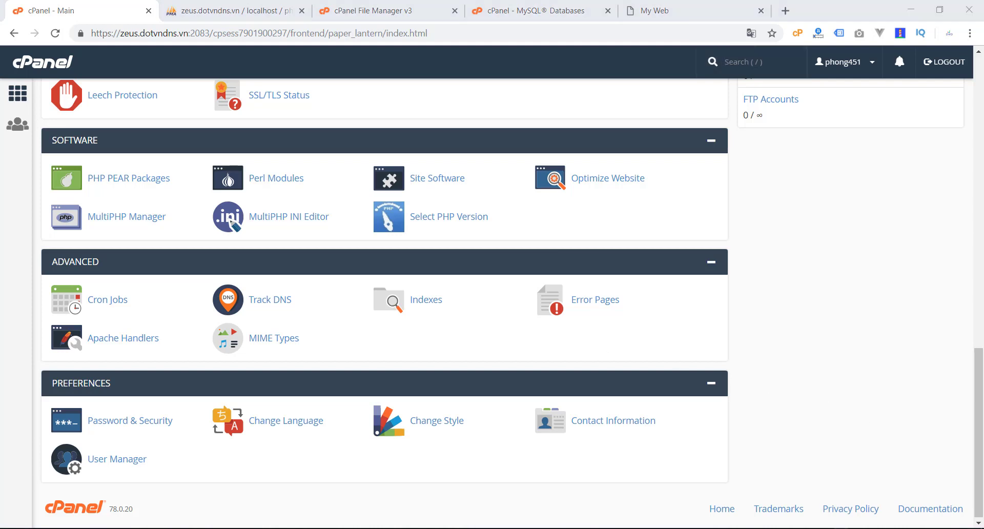
left_click(917, 528)
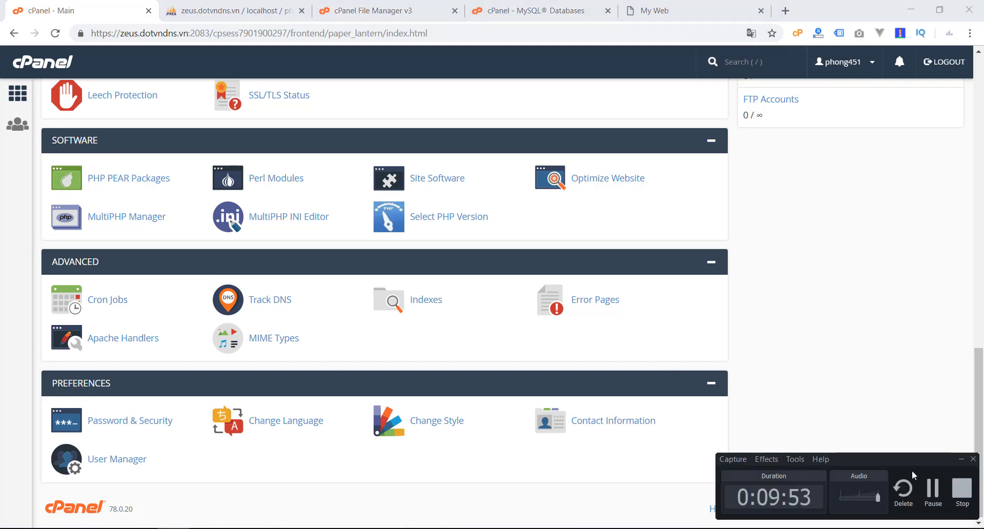